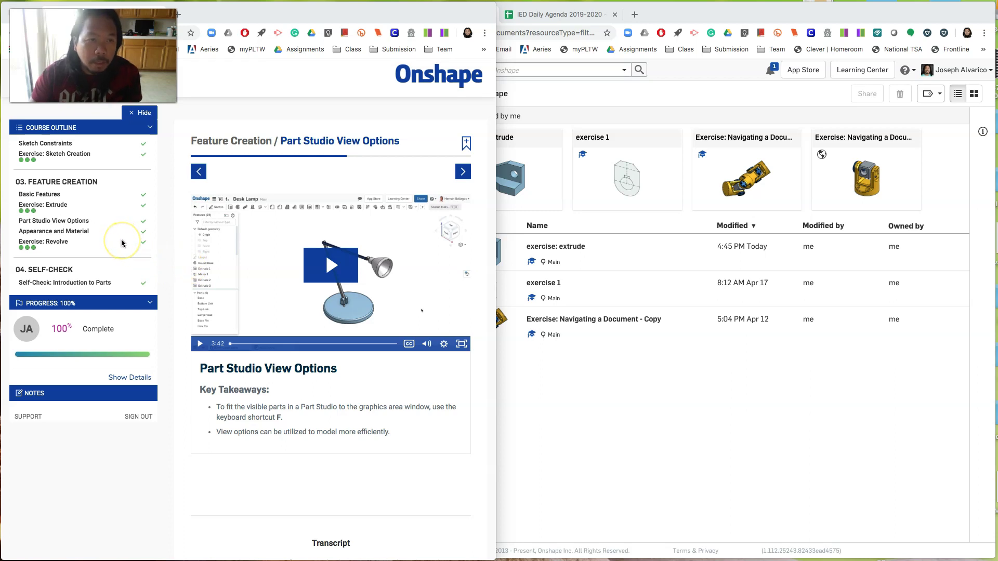
Browse the course outline's lessons and open the Exercise: Revolve lesson
scroll(122, 243, down, 1)
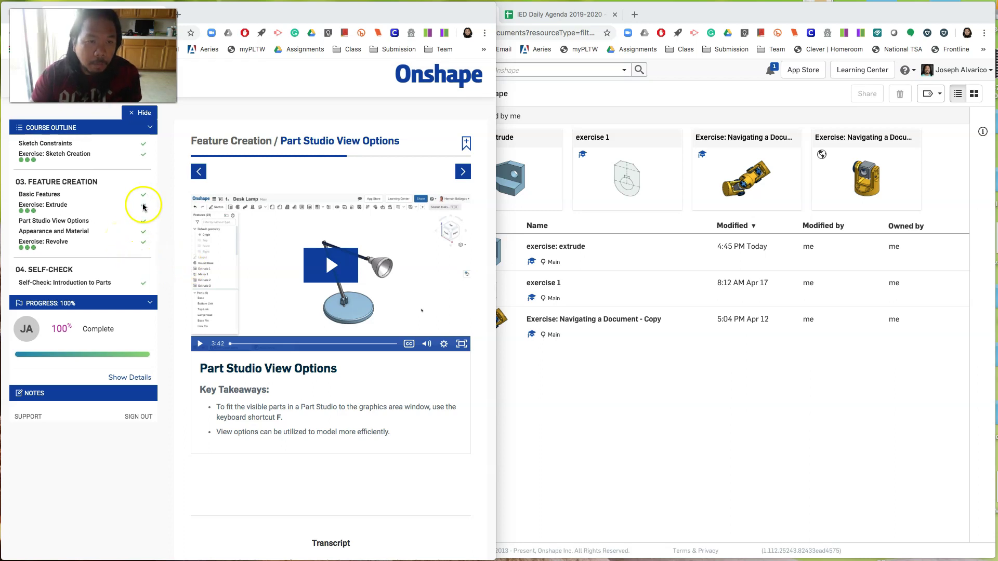
click(56, 224)
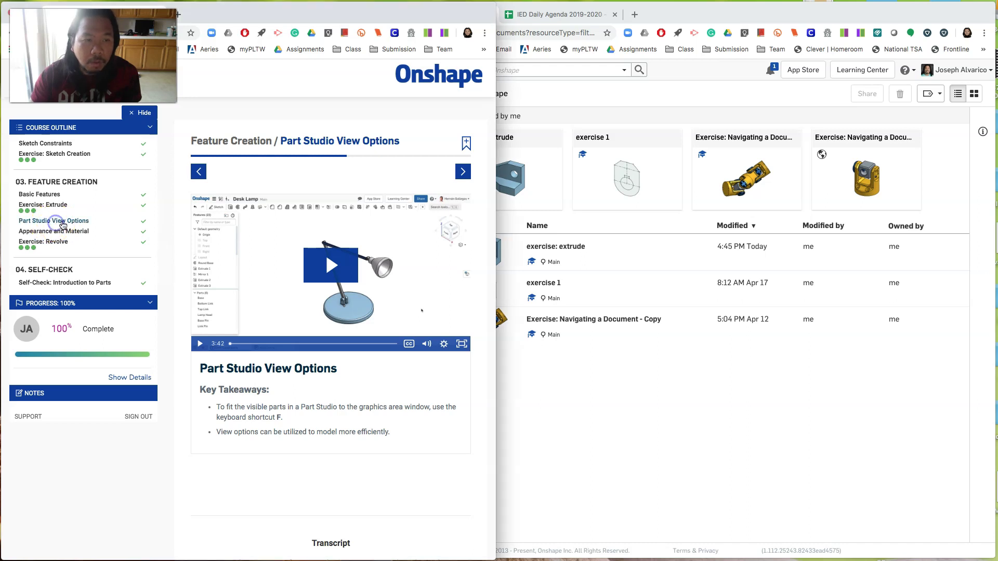
click(61, 224)
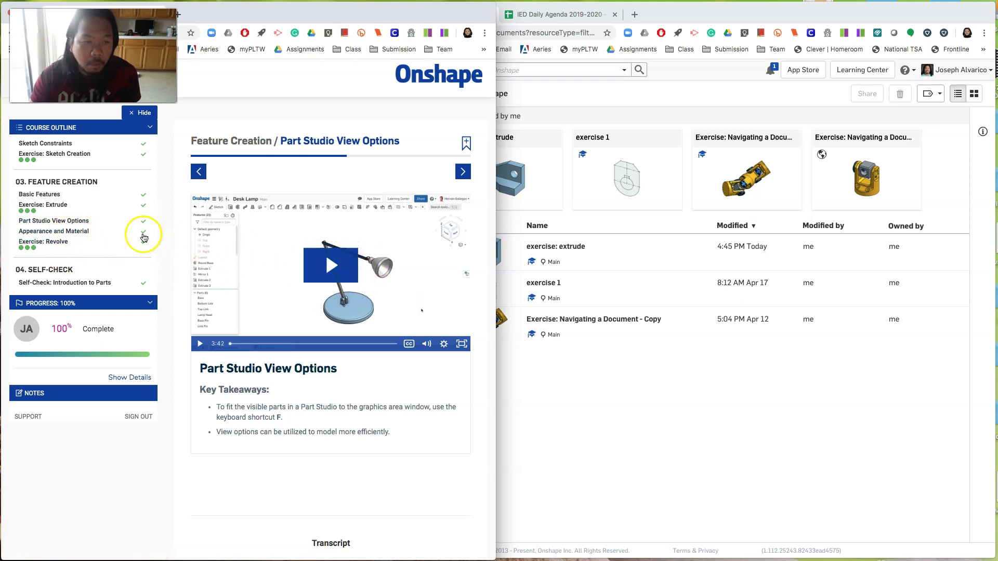
click(75, 234)
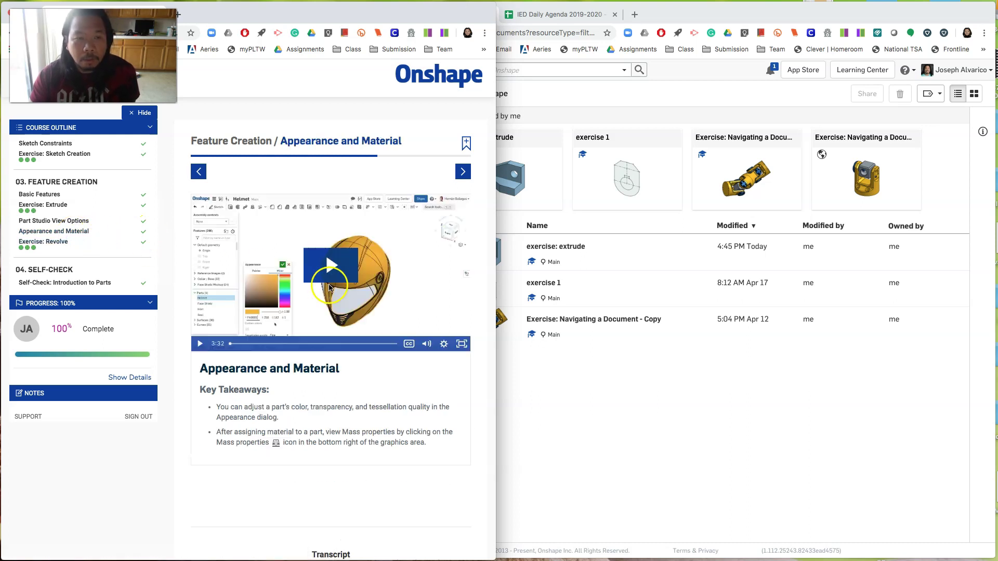
click(211, 275)
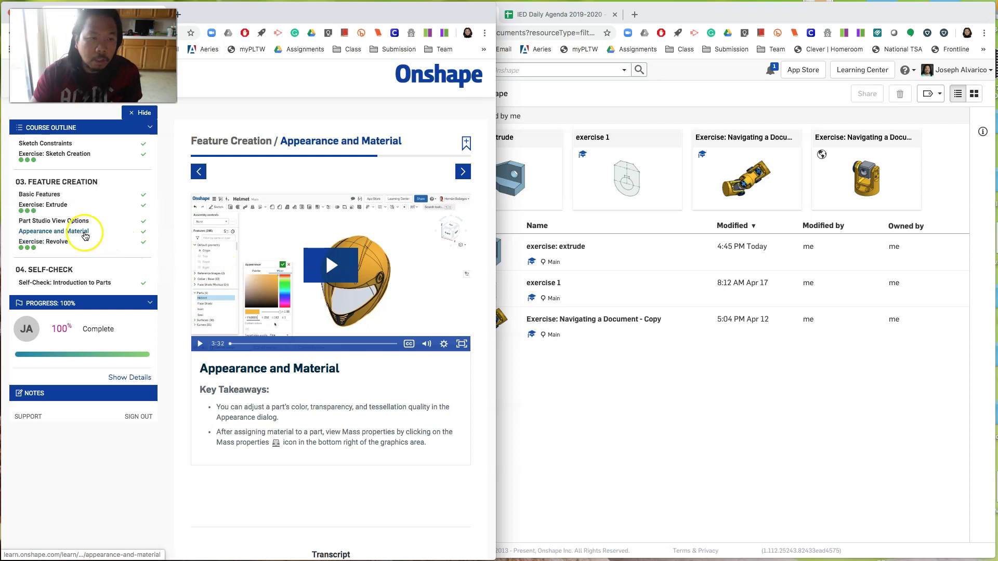
click(65, 244)
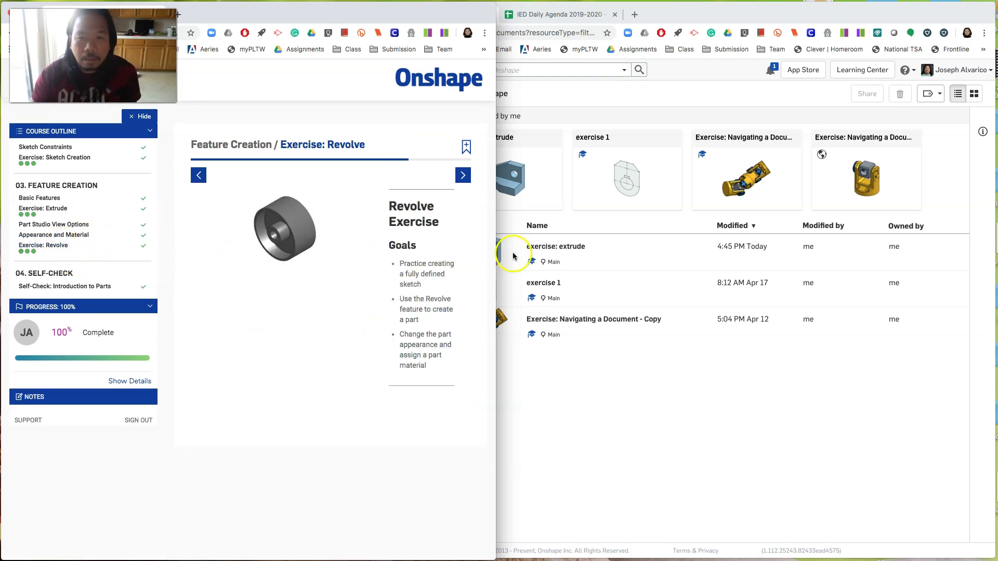
Collapse the outline, widen the Onshape window, and create the document 'exercise: revolve'
click(141, 116)
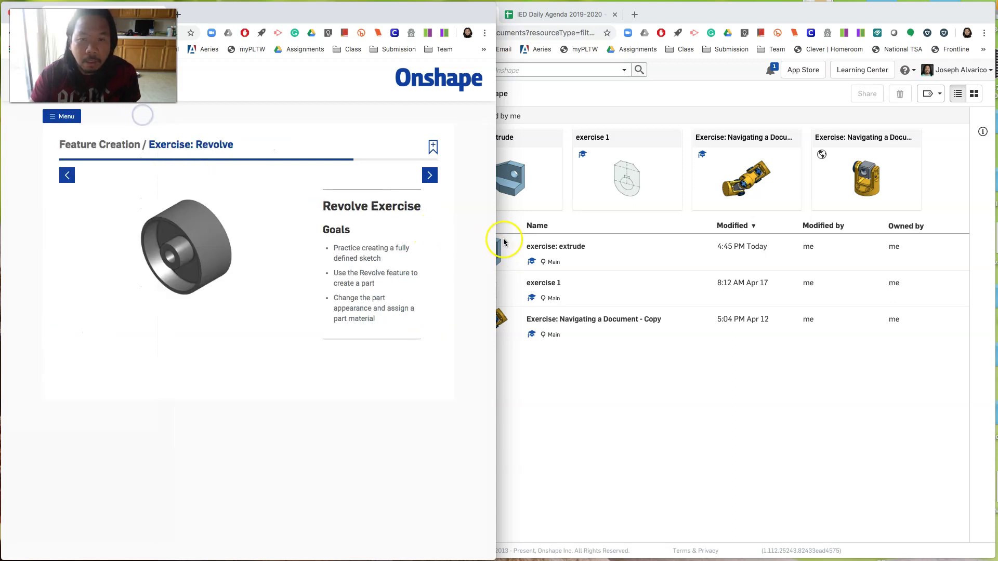
drag(429, 240, 333, 242)
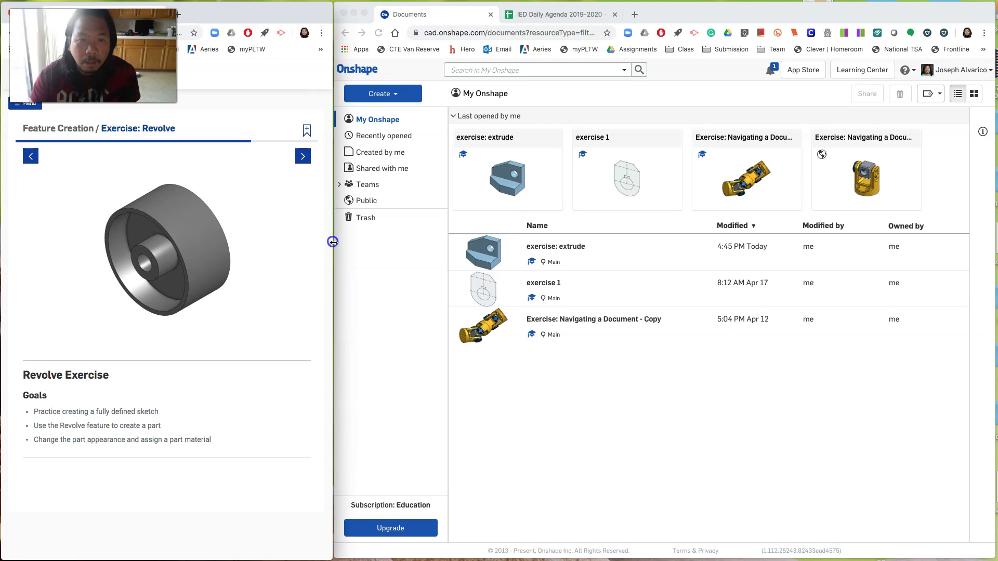
click(385, 94)
click(385, 95)
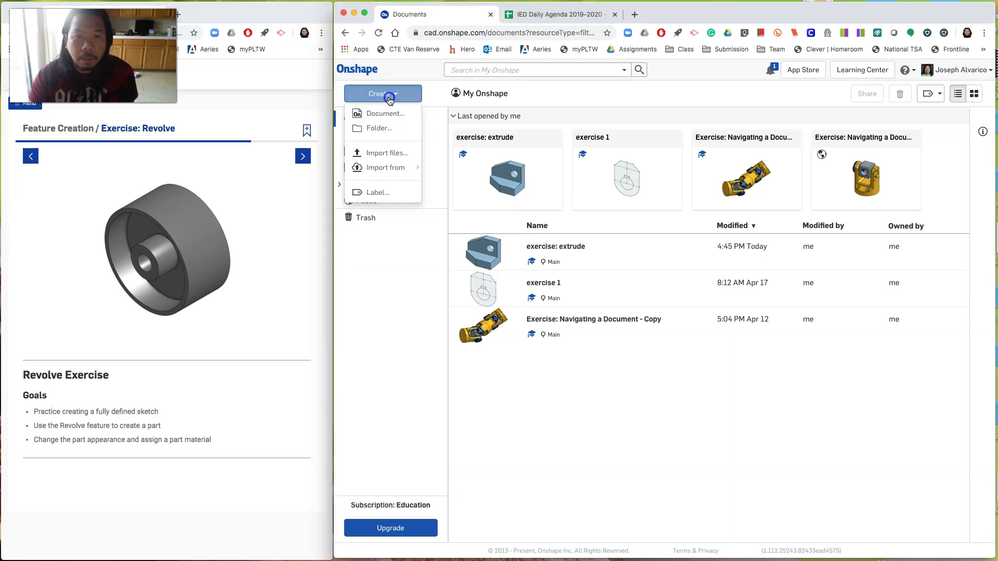
click(385, 114)
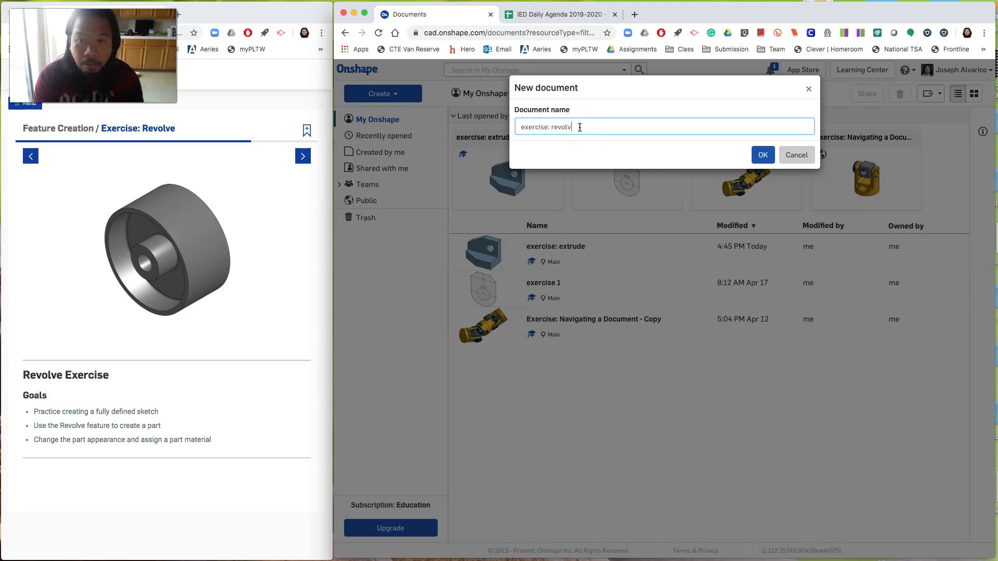
click(762, 155)
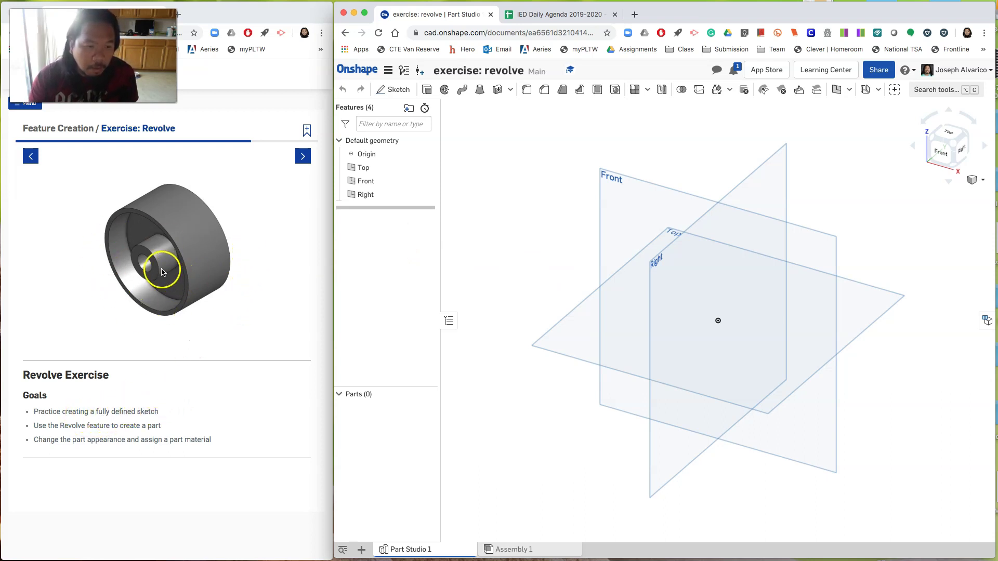
Advance the exercise to Step 1 and start a sketch on the Right plane
click(281, 209)
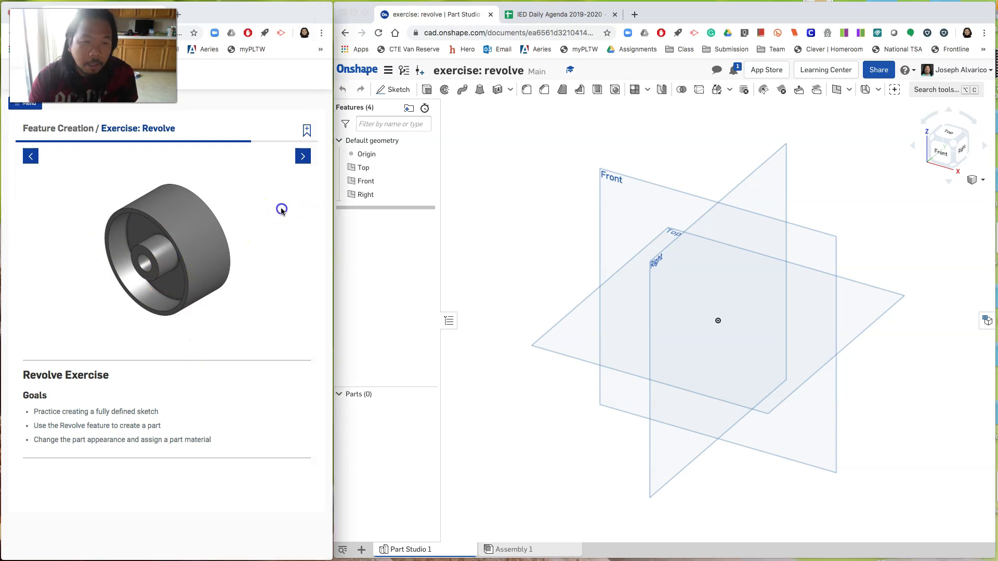
click(303, 157)
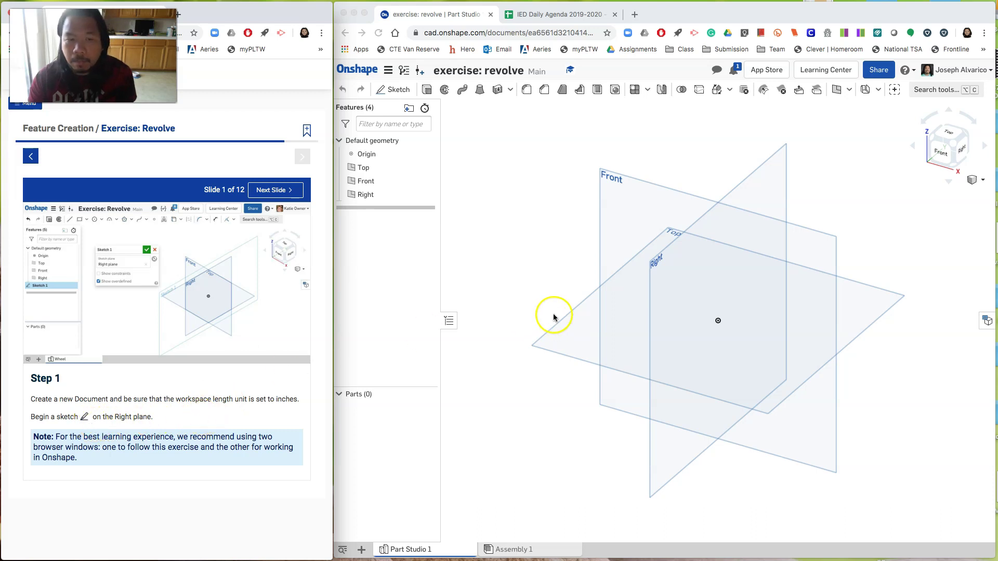
click(774, 161)
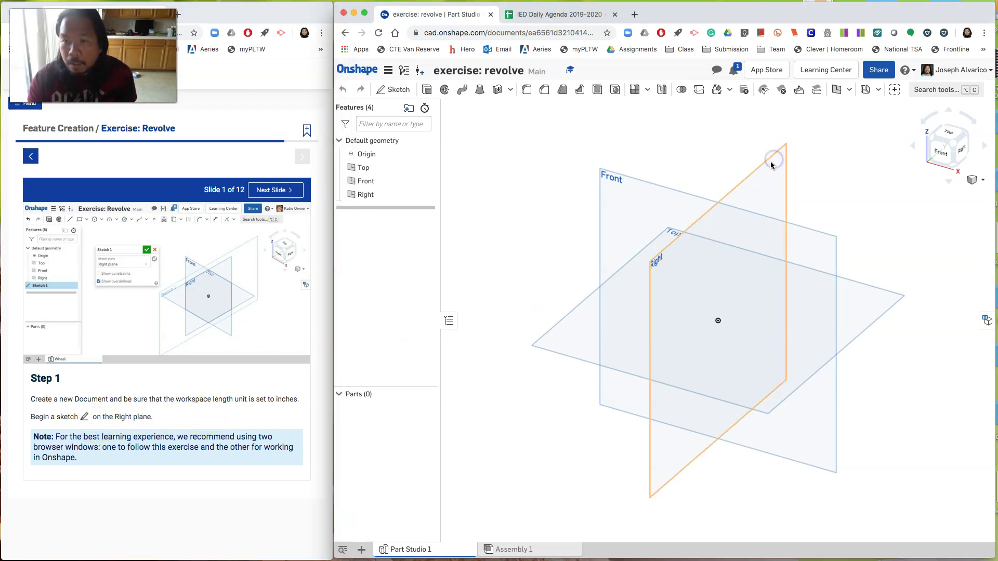
click(772, 162)
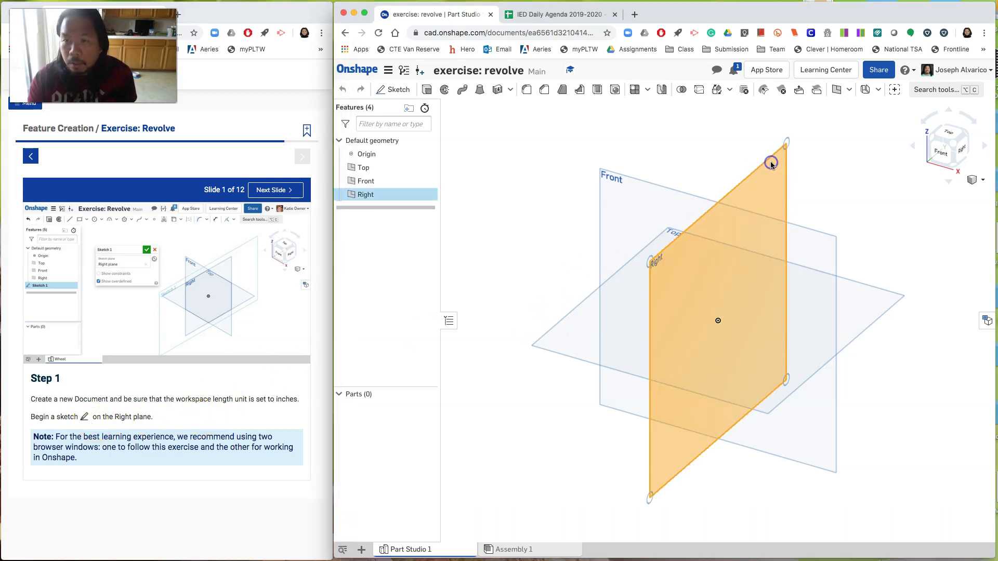
click(399, 91)
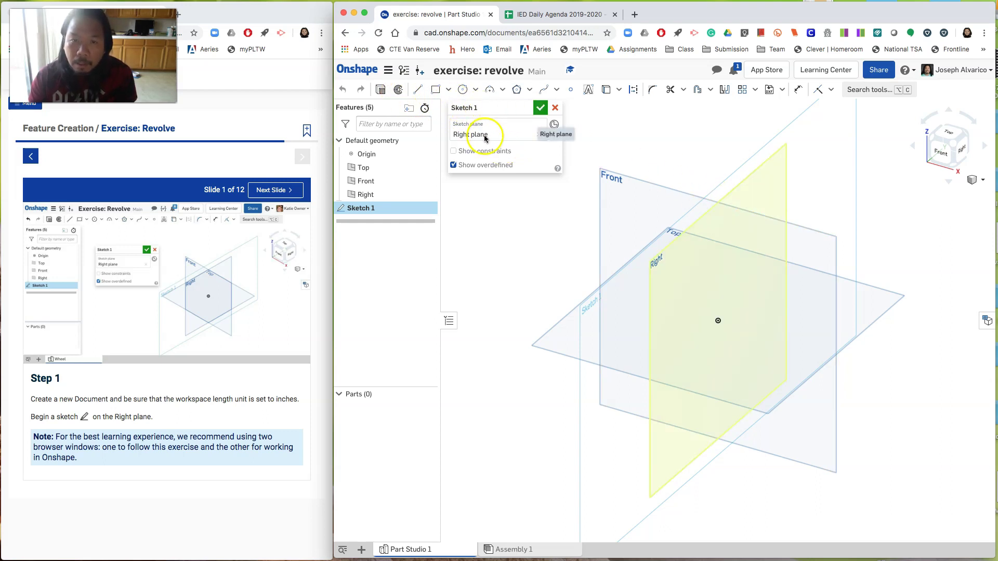
View the Right sketch plane normal and hide all default planes
right_click(377, 178)
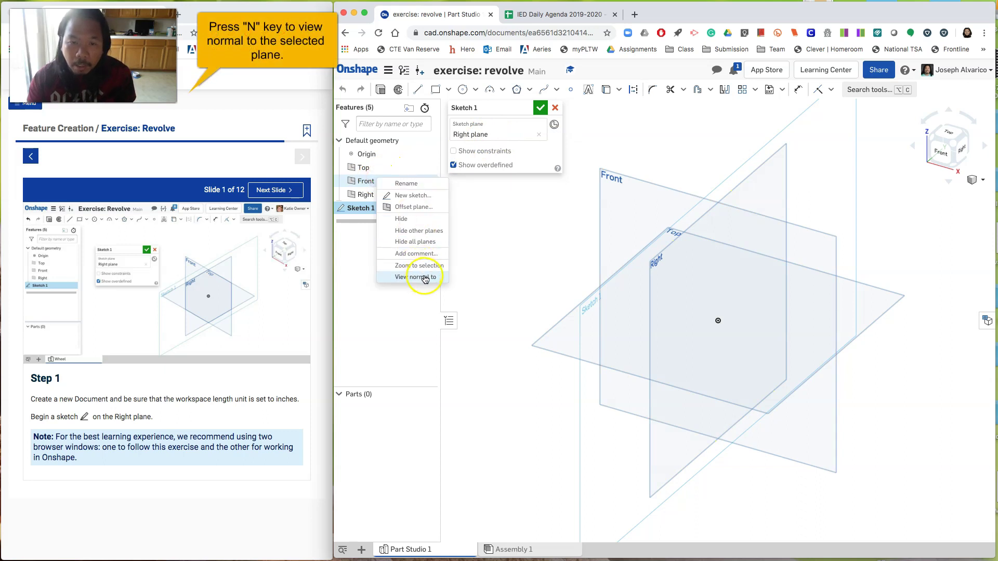
click(484, 207)
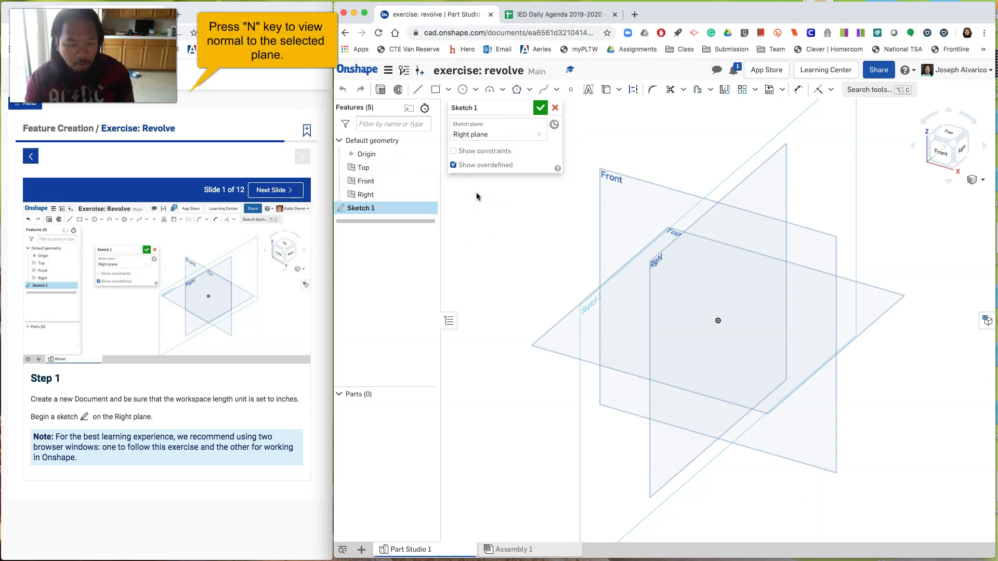
key(n)
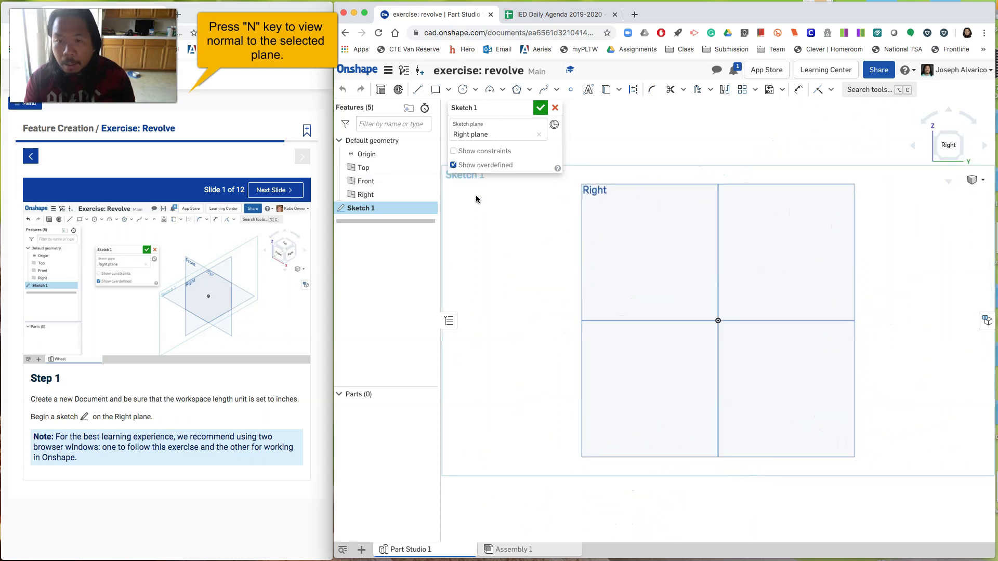
right_click(377, 183)
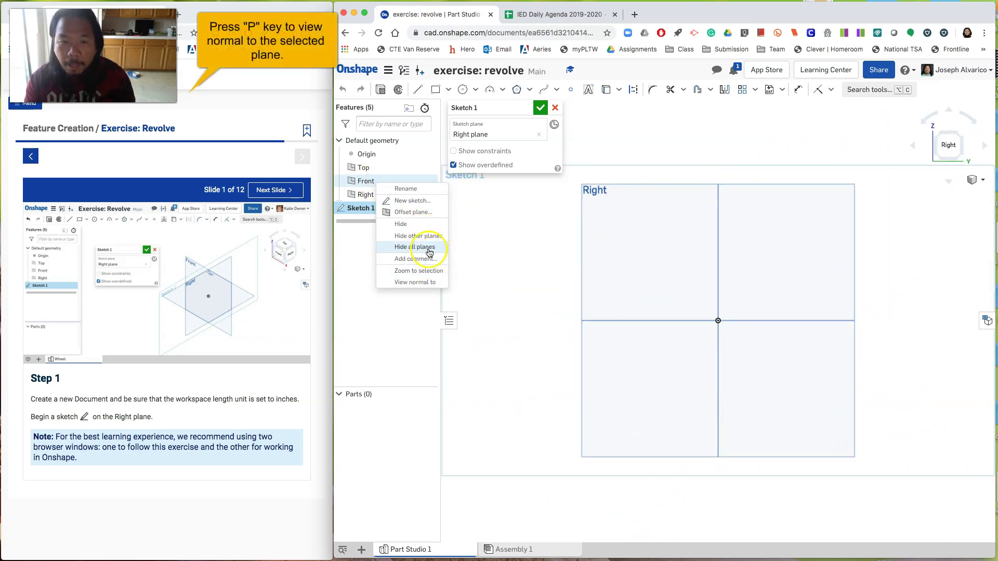
click(510, 245)
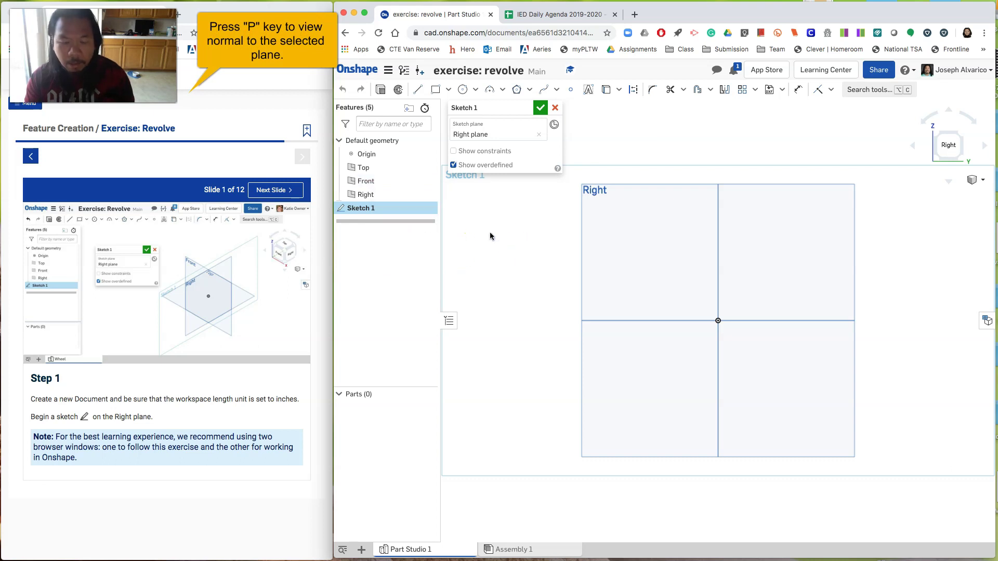
key(p)
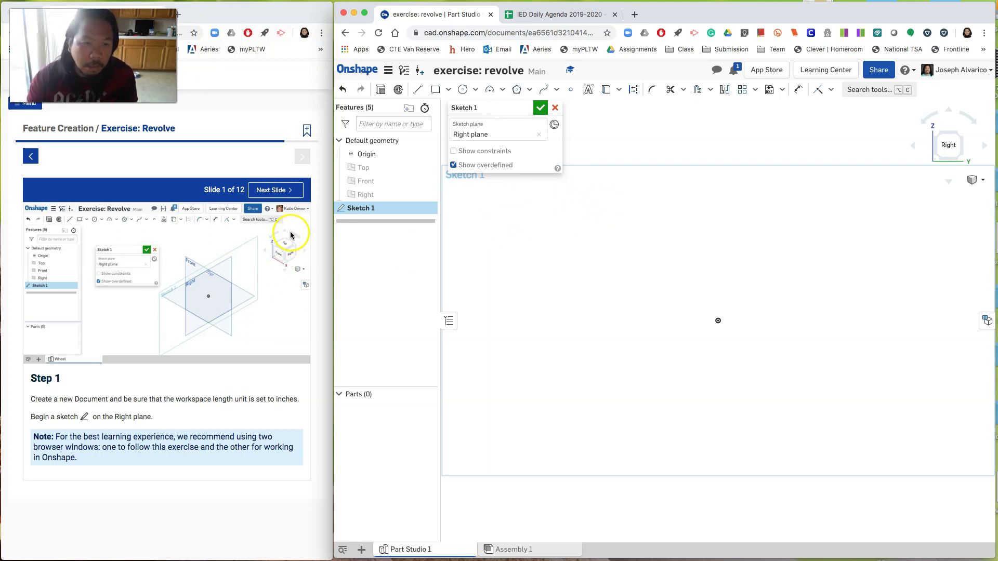
Advance the exercise lesson to Step 2
click(277, 191)
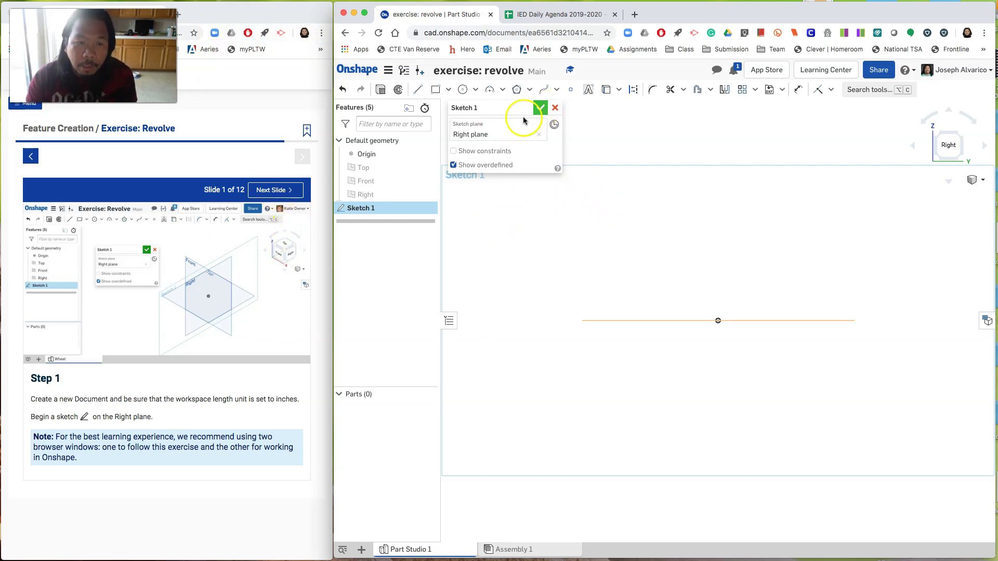
click(277, 192)
click(277, 191)
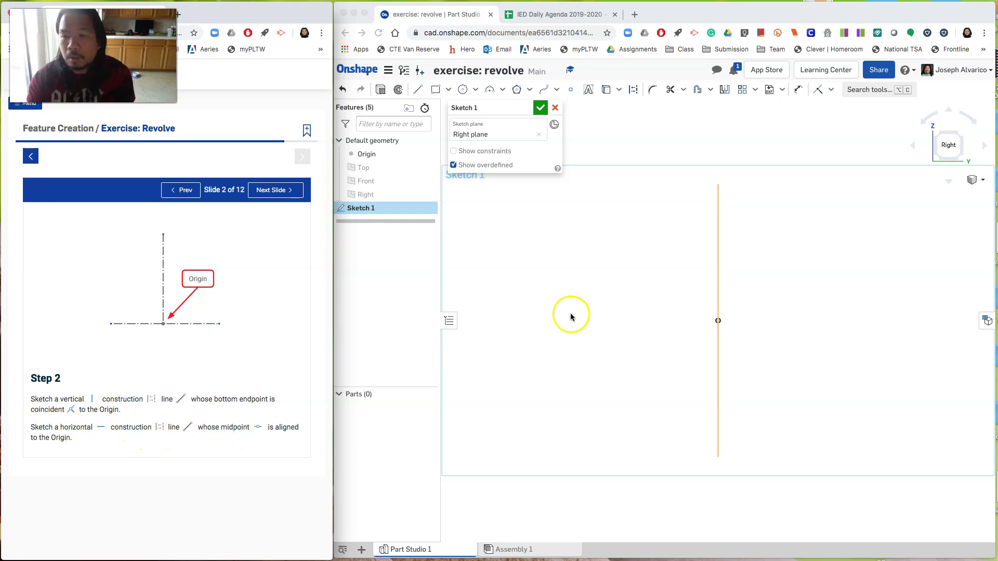
click(653, 312)
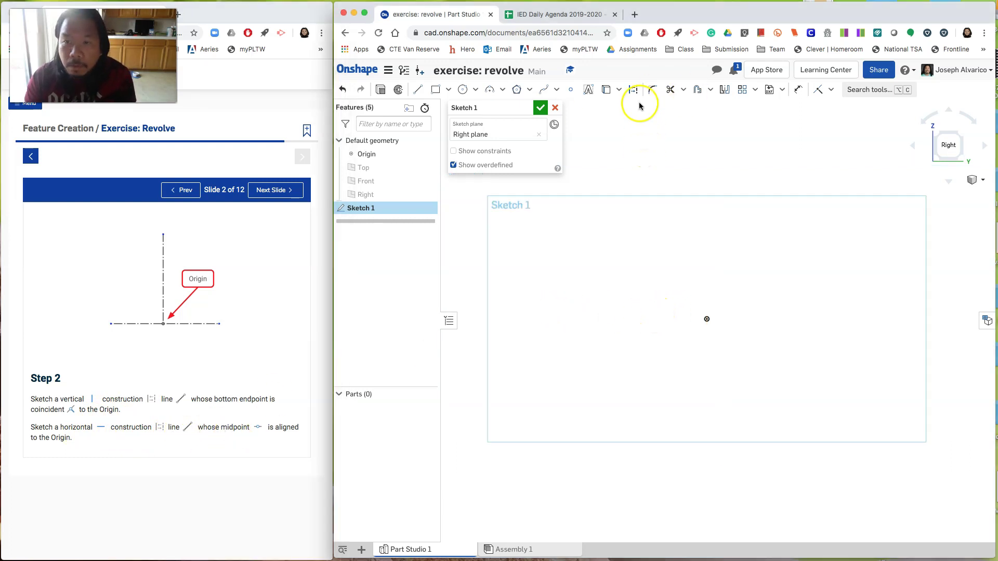
Draw a vertical construction line from the origin straight upward
click(633, 89)
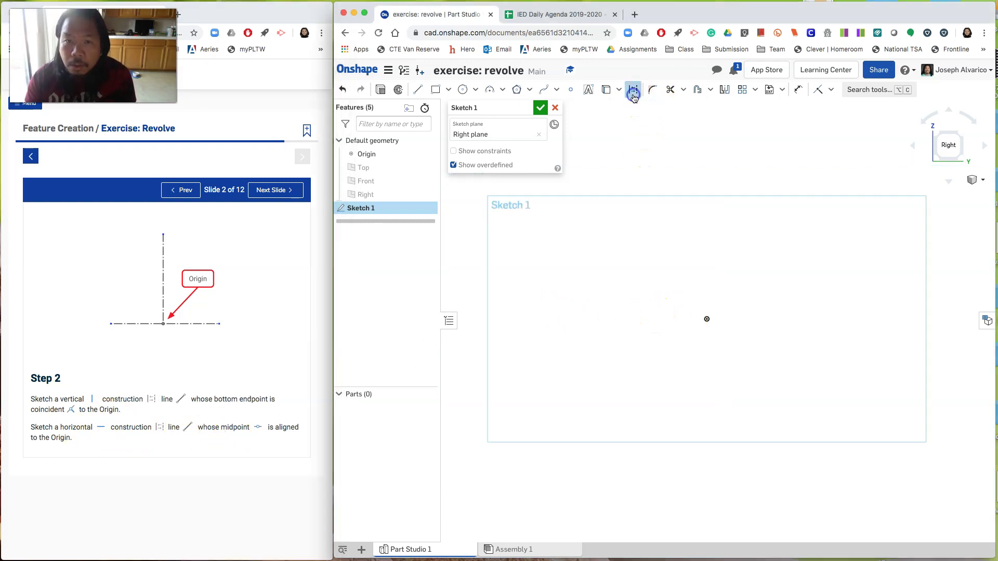
click(419, 92)
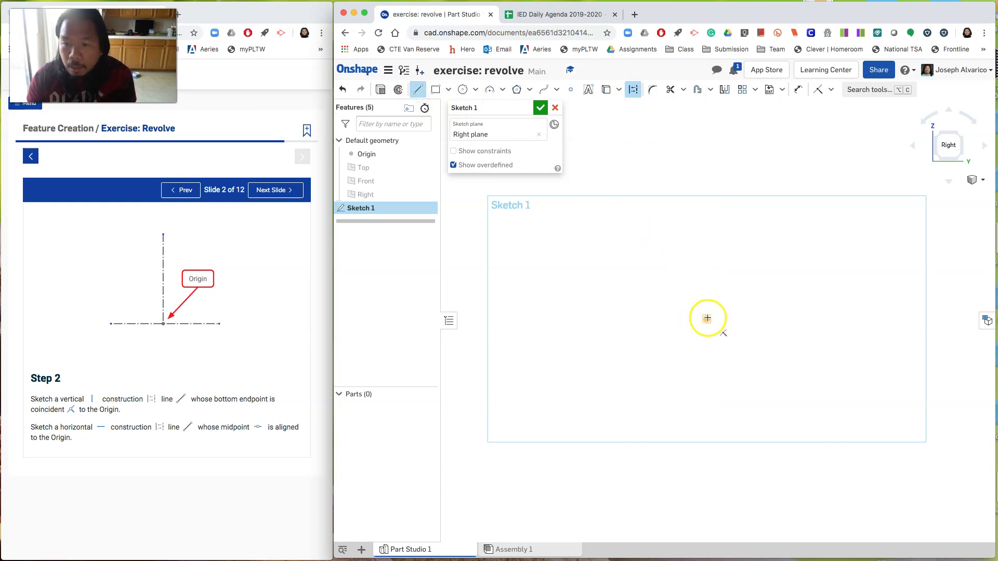
drag(707, 317, 709, 206)
click(708, 207)
right_click(744, 255)
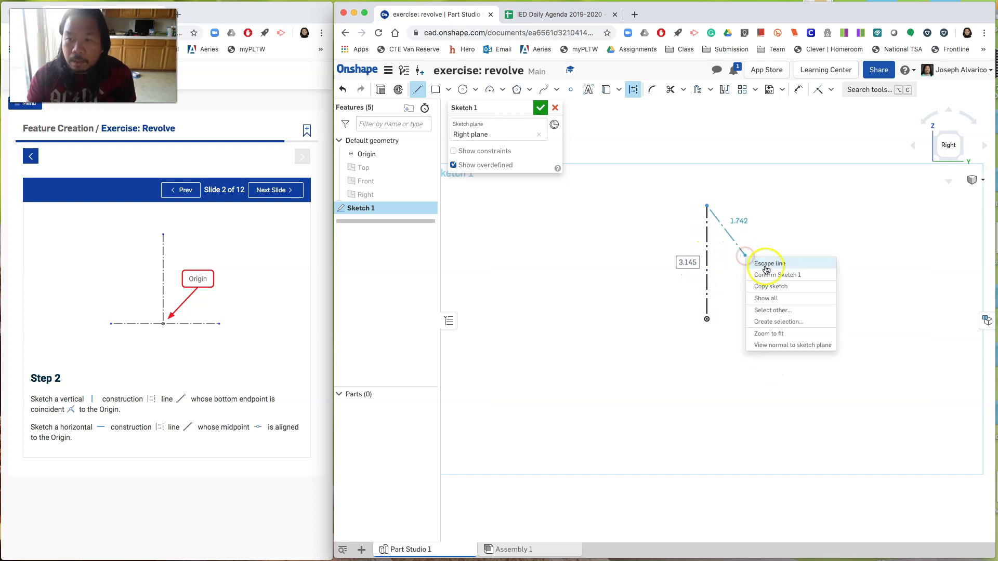
click(766, 265)
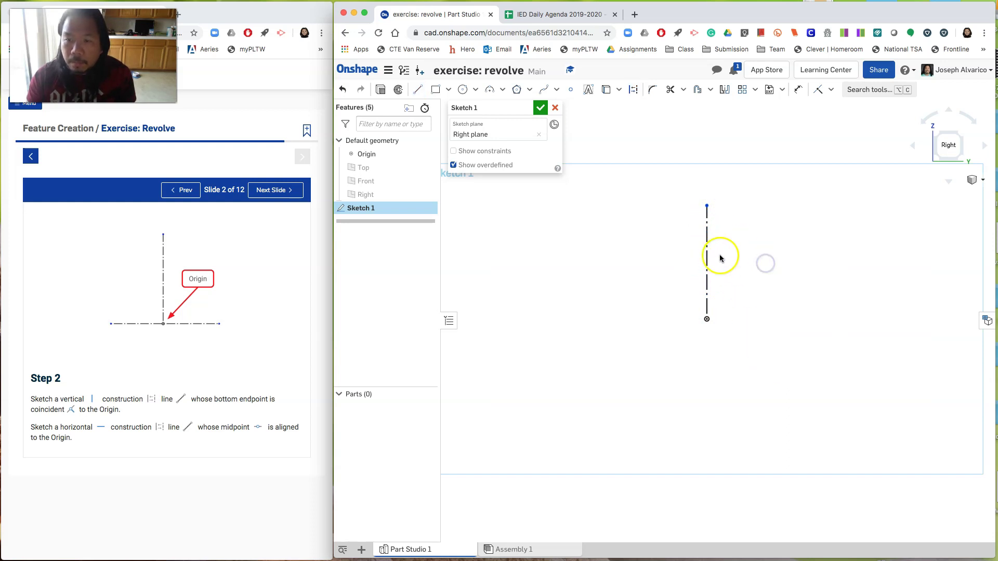
click(631, 92)
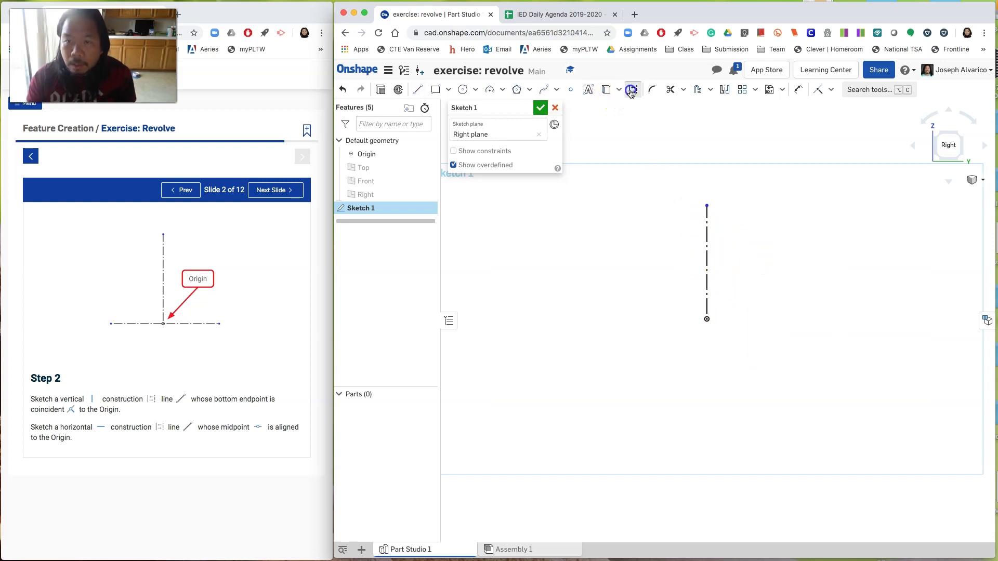
Draw a horizontal construction line through the origin
click(418, 91)
click(707, 318)
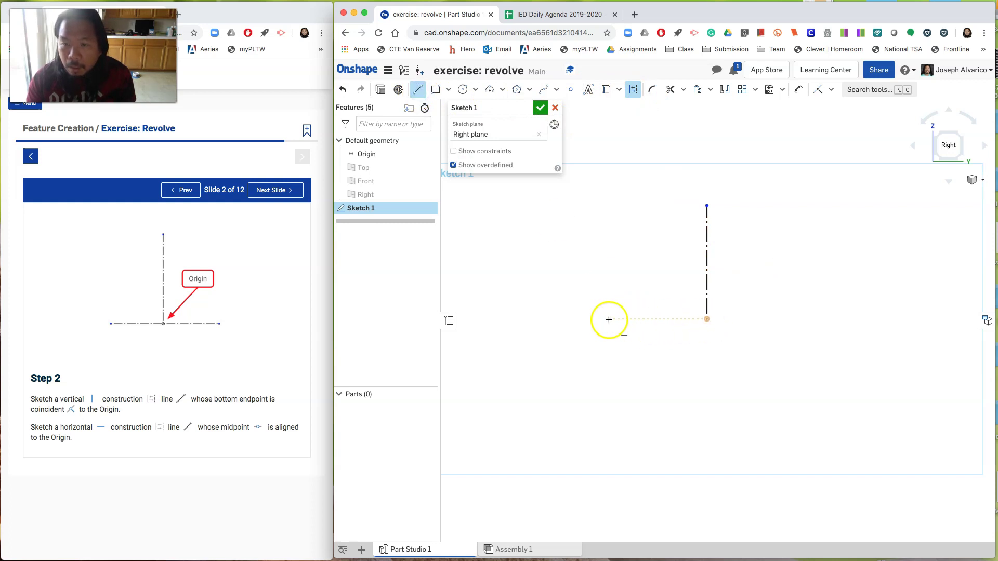
drag(640, 320, 861, 318)
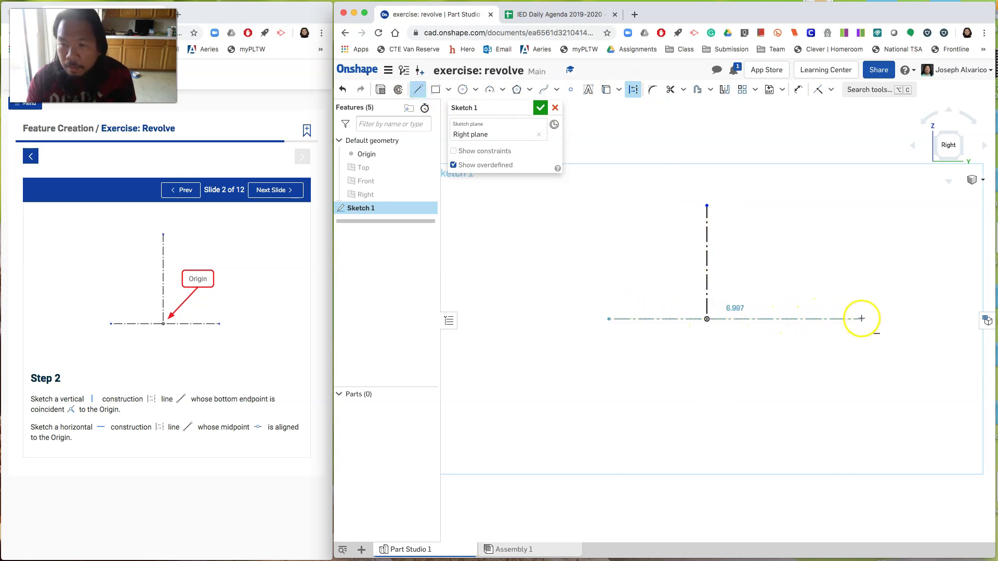
right_click(860, 358)
click(882, 370)
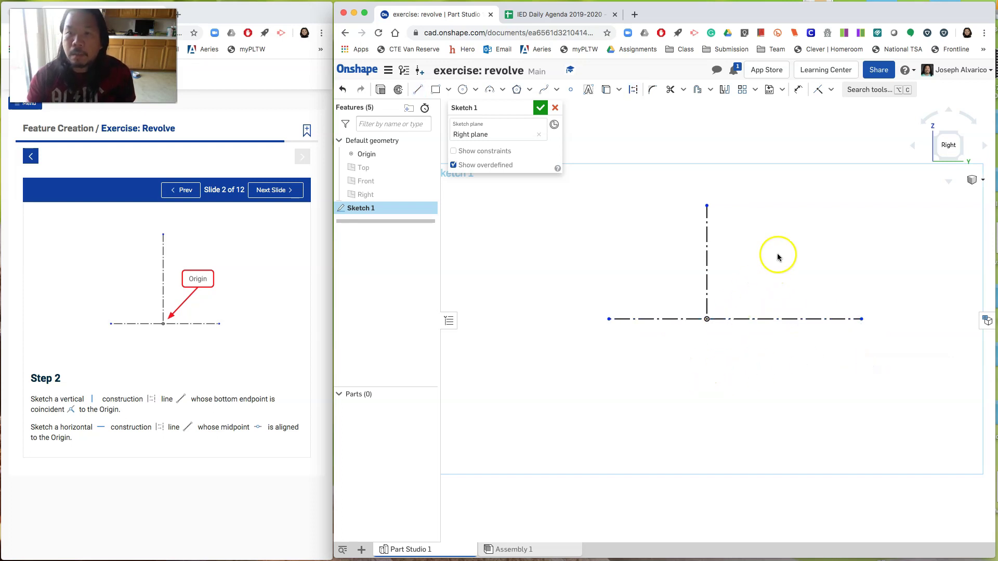
scroll(786, 252, up, 2)
middle_drag(785, 245, 757, 271)
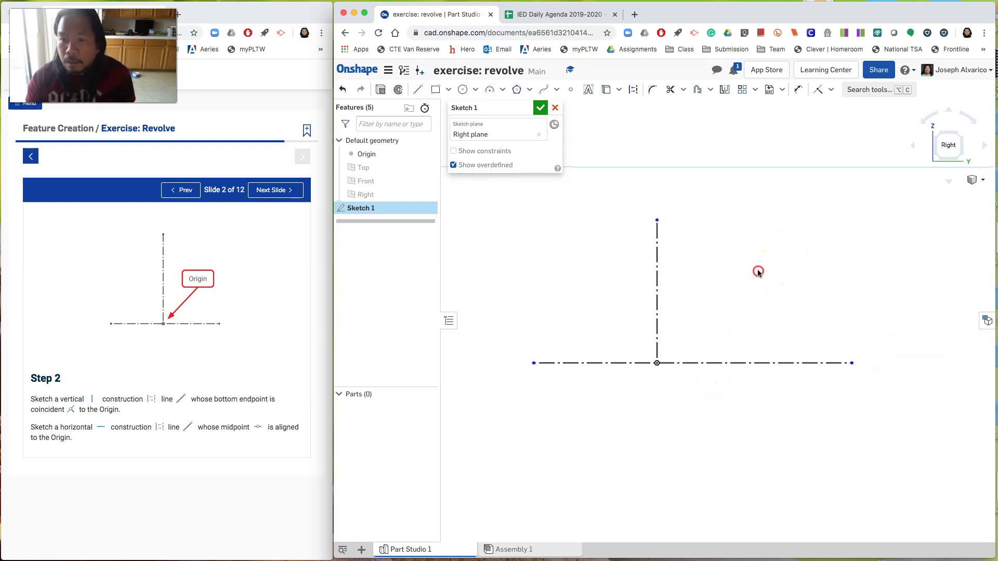
Make the vertical line coincident with the origin, midpoint the horizontal line on it, then go to Step 3
click(657, 273)
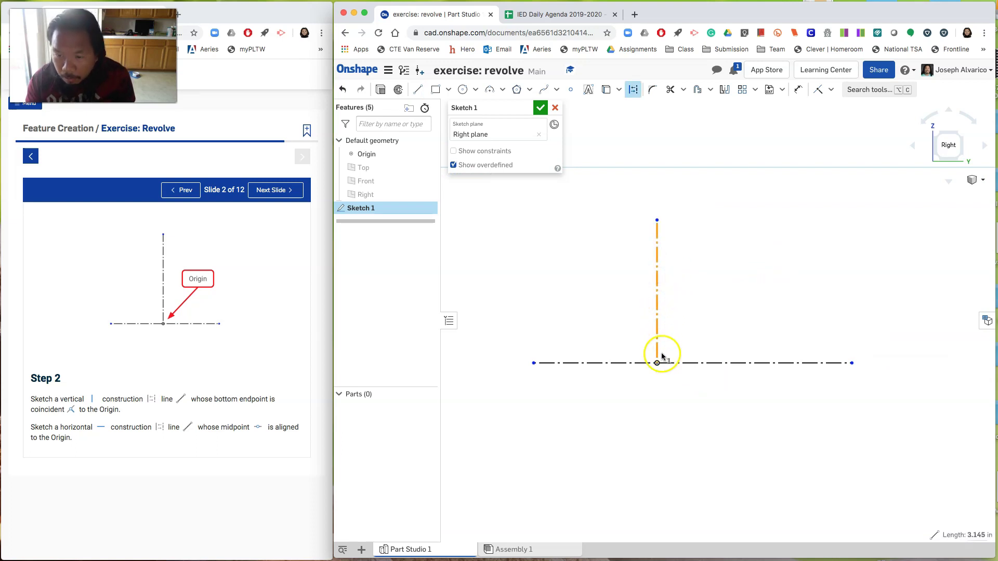
click(831, 90)
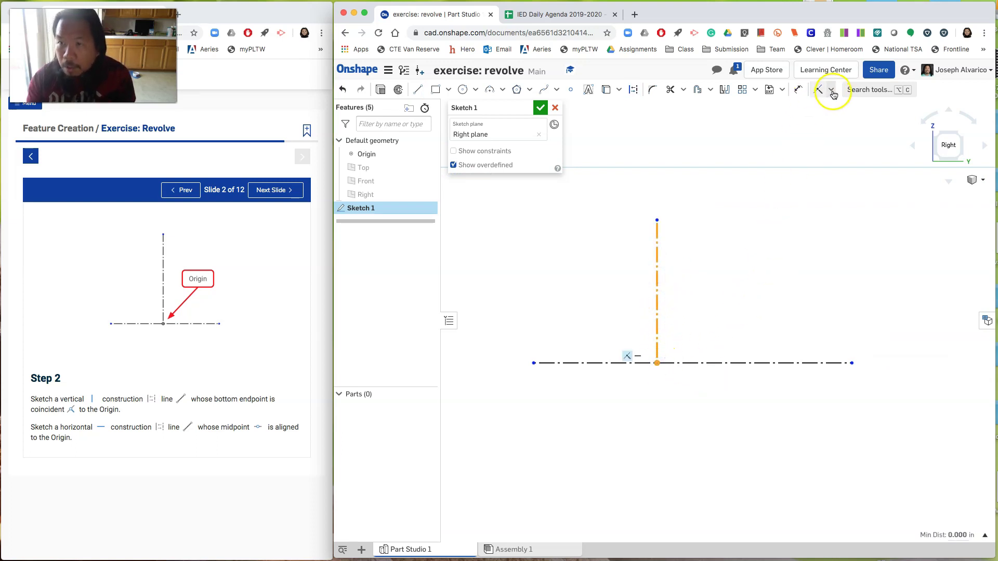
click(844, 108)
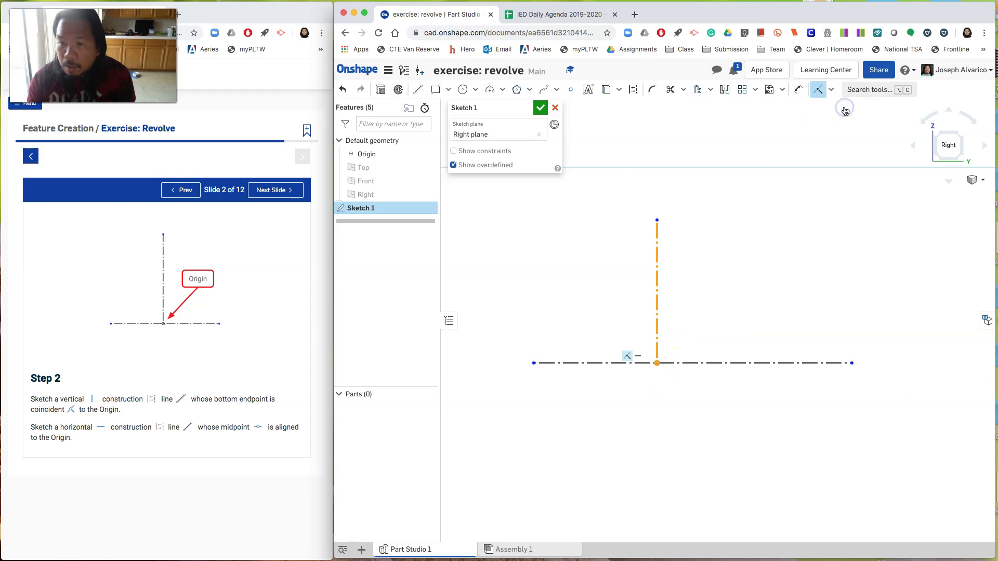
key(Escape)
click(717, 362)
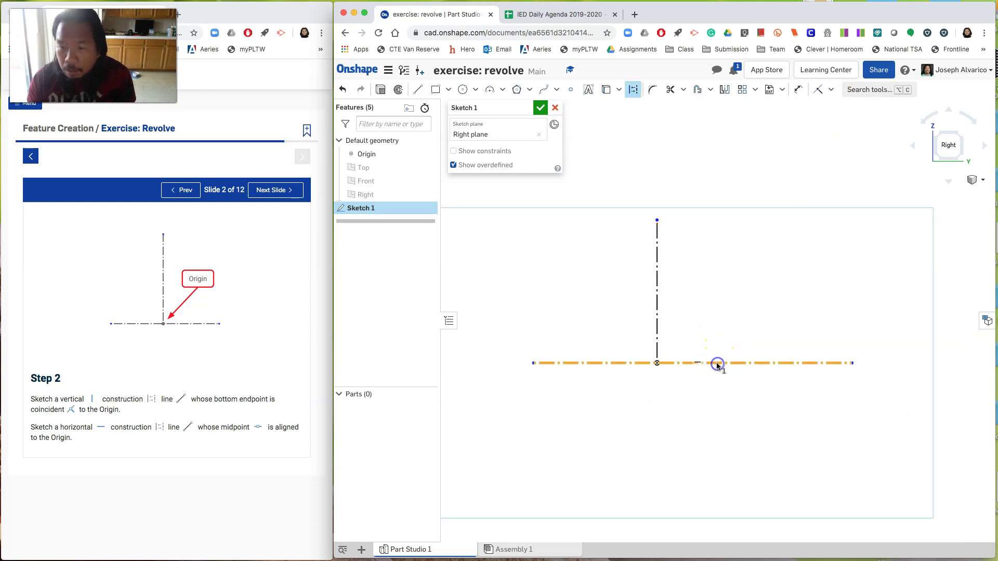
click(659, 367)
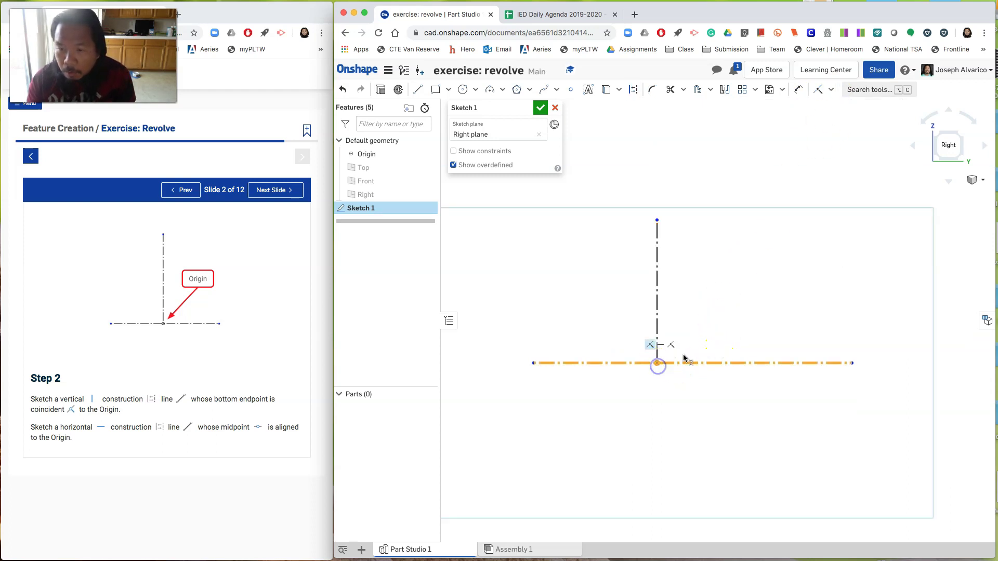
click(831, 90)
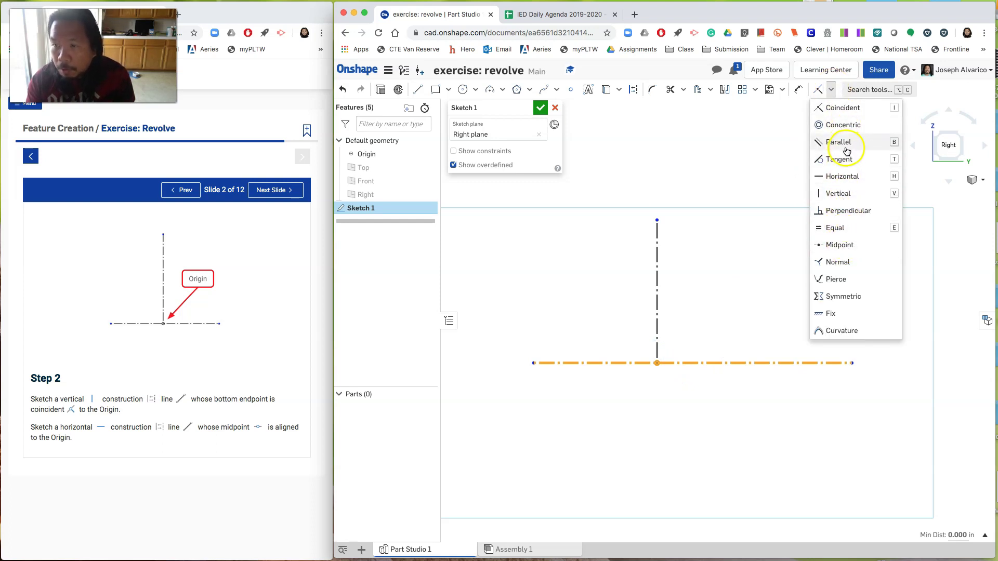
click(841, 248)
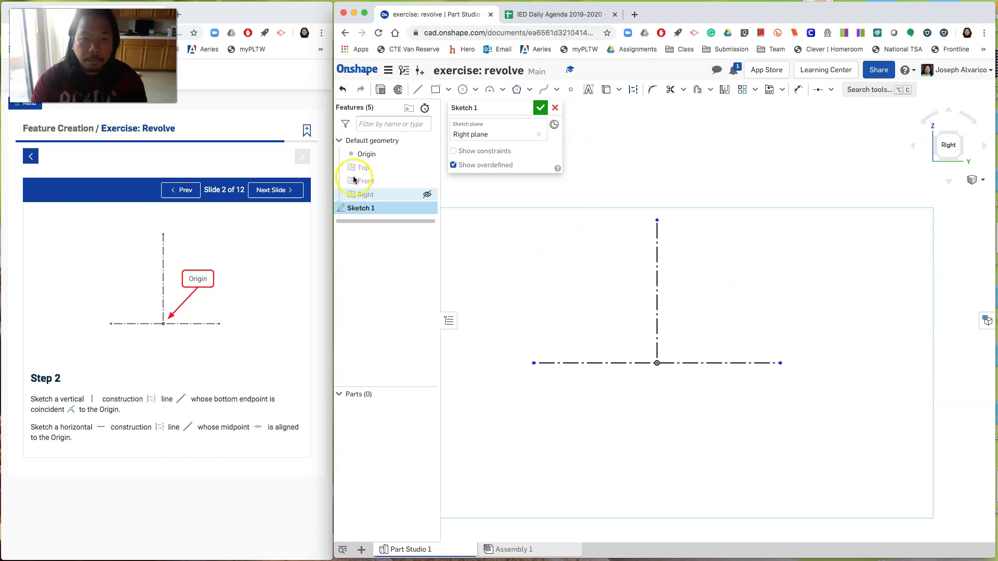
click(278, 190)
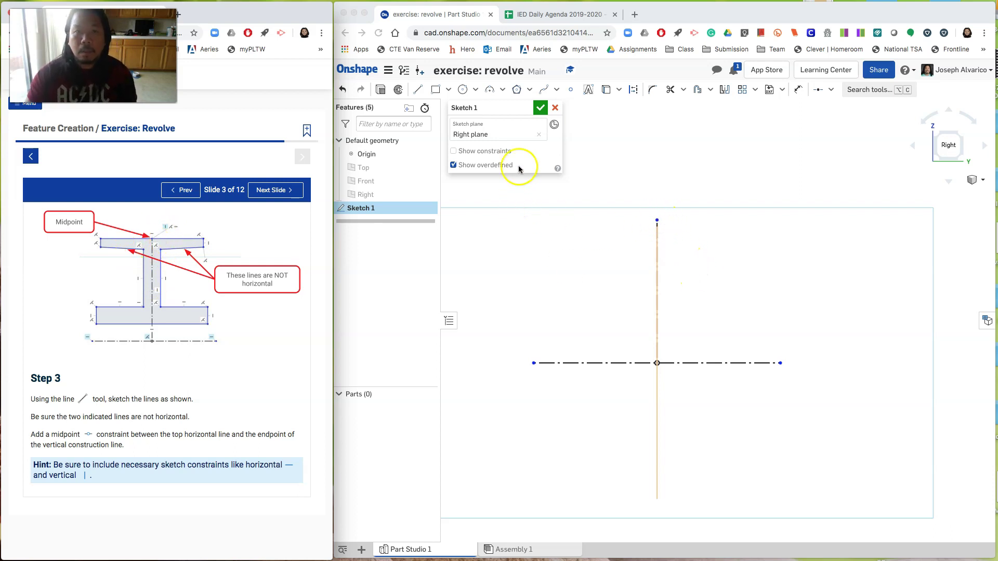
Draw a closed I-beam outline of lines with slanted top-flange undersides, starting at the vertical line's top
click(420, 91)
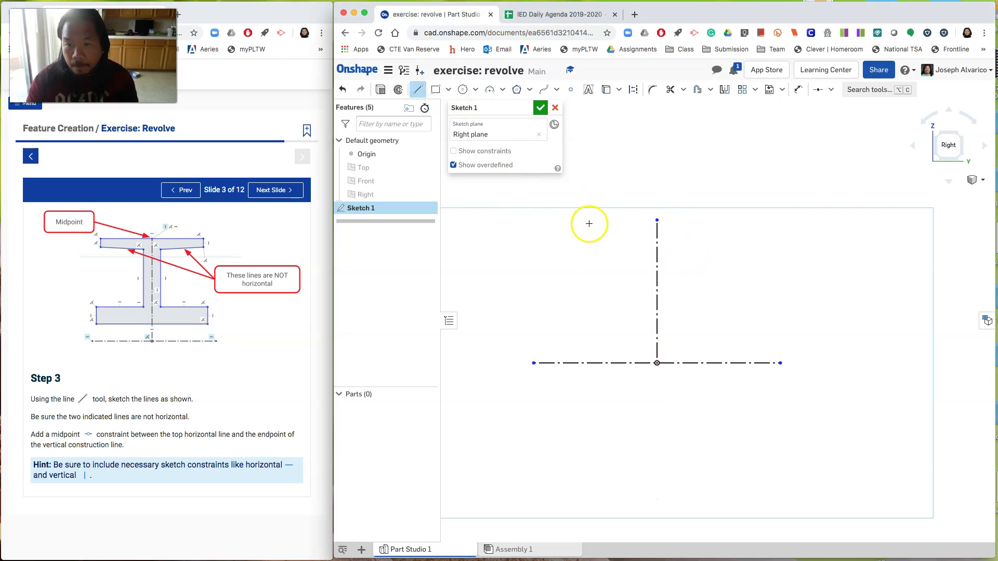
click(656, 221)
click(750, 220)
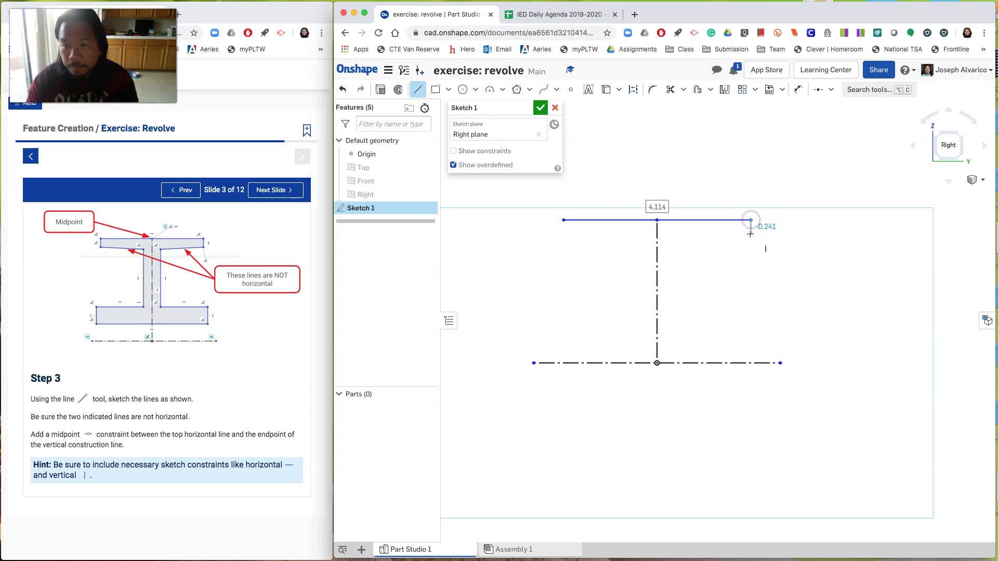
click(751, 235)
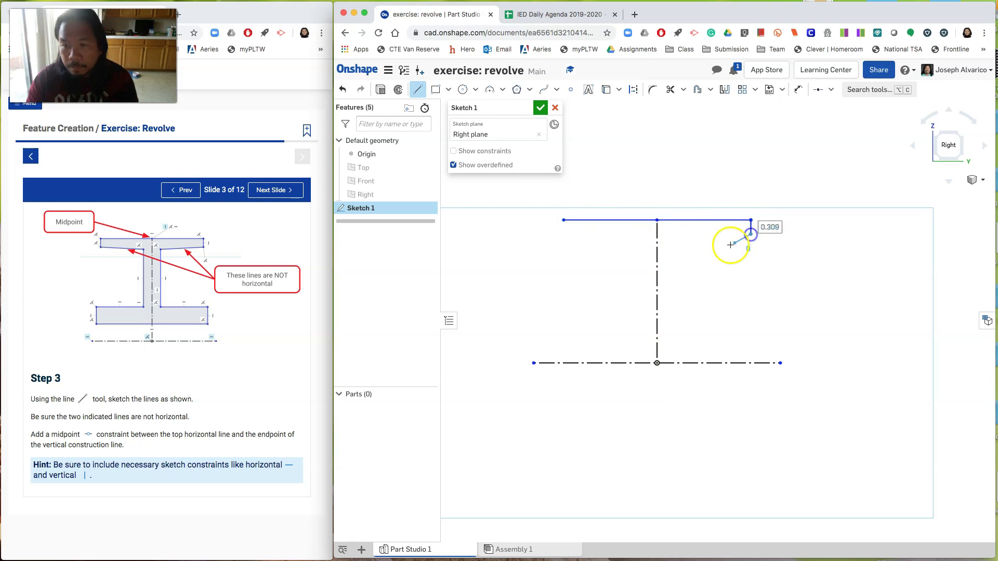
click(693, 253)
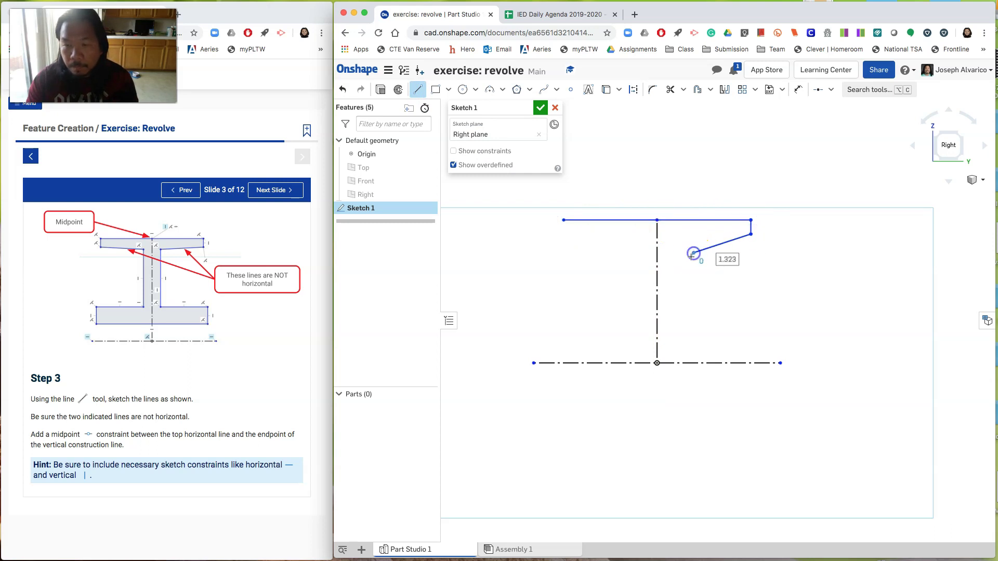
click(693, 314)
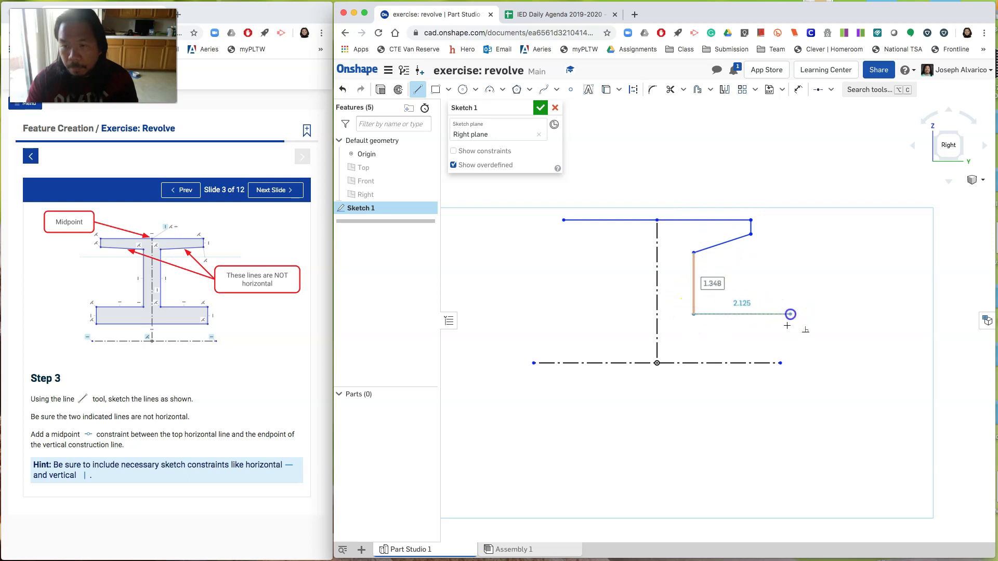
click(790, 314)
click(790, 349)
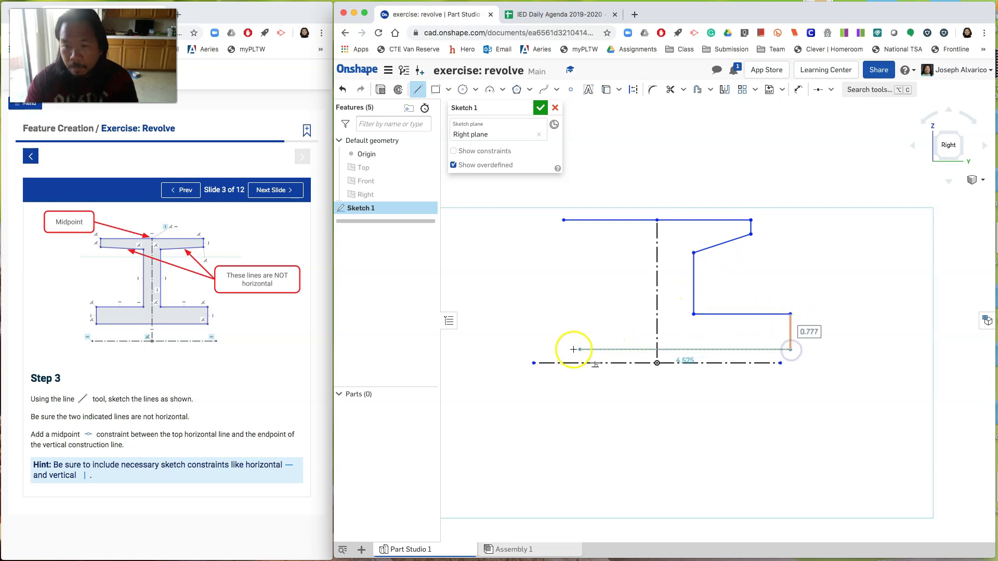
click(532, 349)
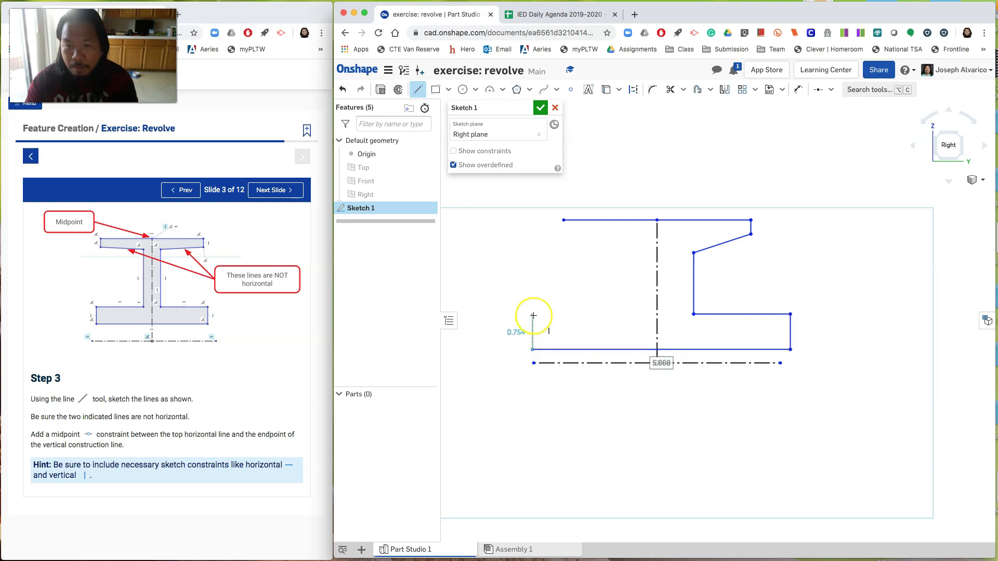
click(533, 315)
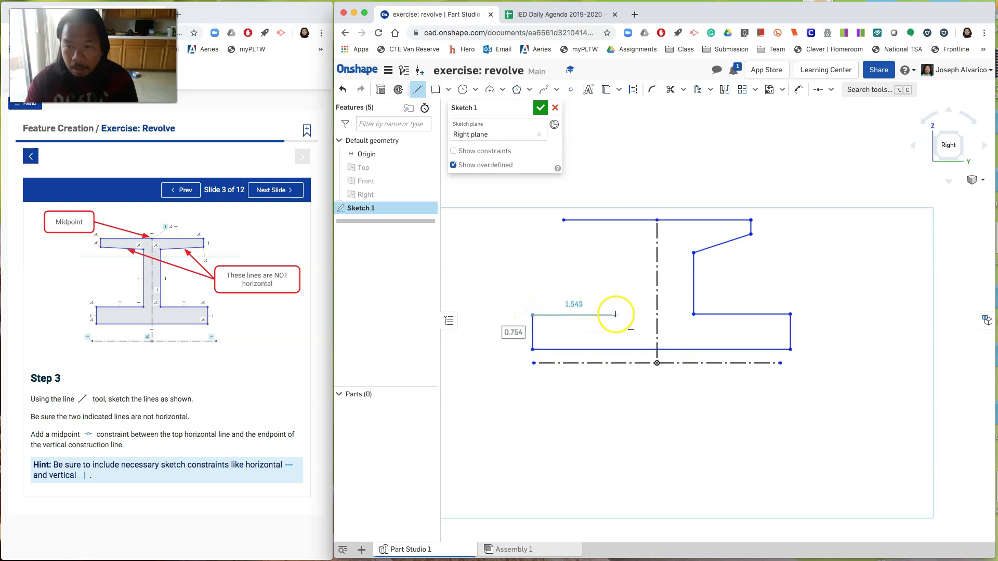
click(625, 256)
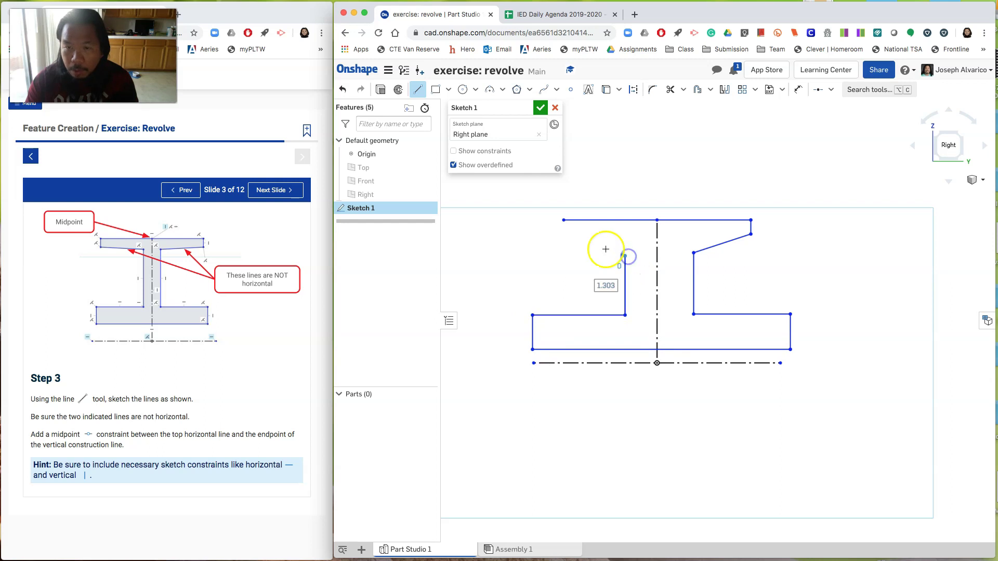
click(564, 242)
click(564, 220)
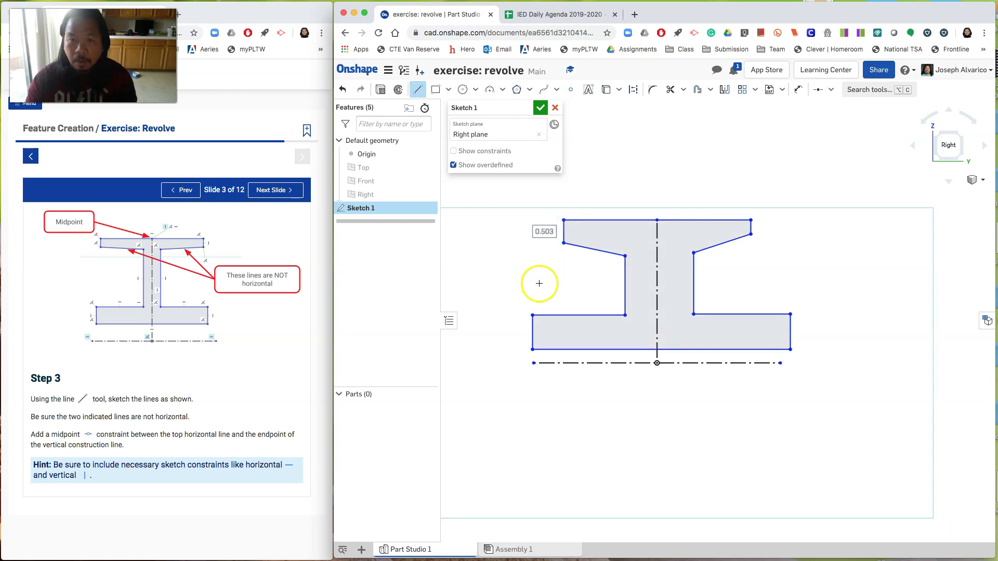
Constrain the top flange line's midpoint to the vertical construction line's top endpoint
right_click(478, 266)
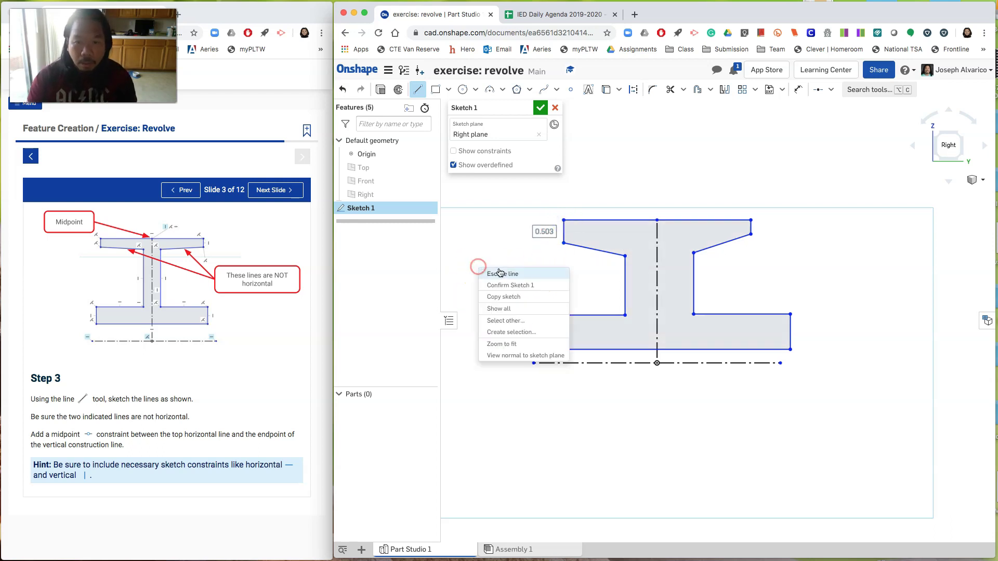
click(502, 274)
click(609, 221)
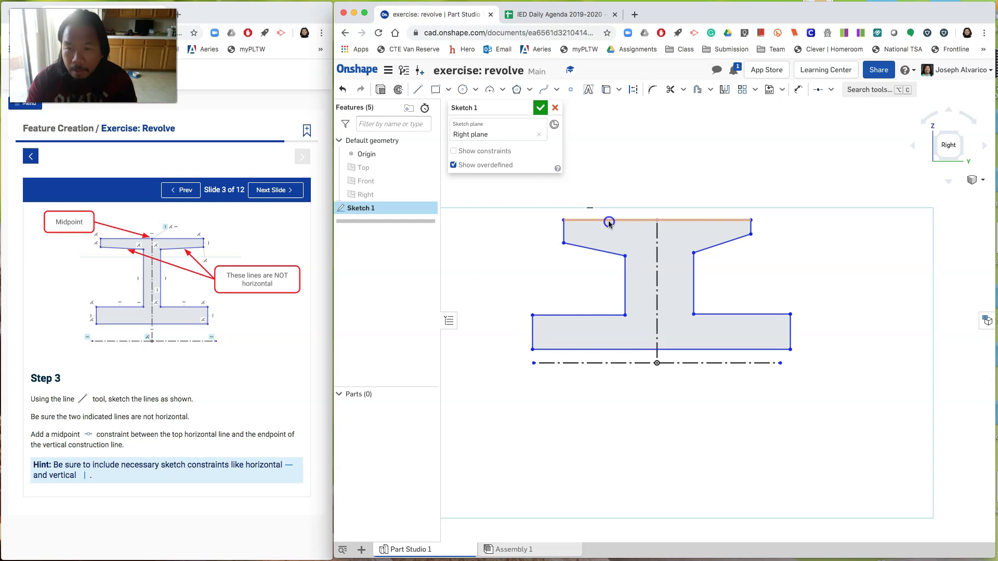
click(657, 228)
click(658, 222)
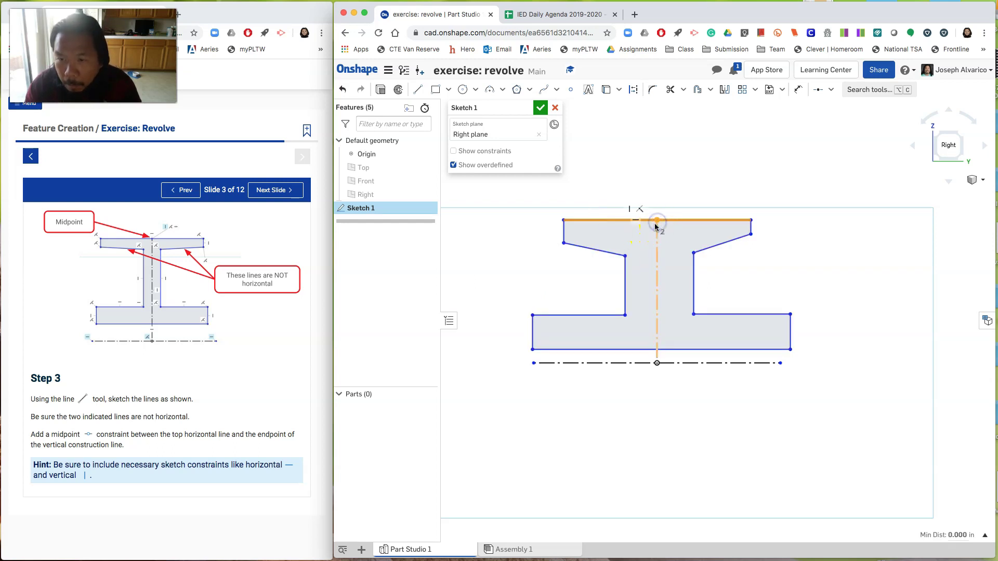
click(831, 92)
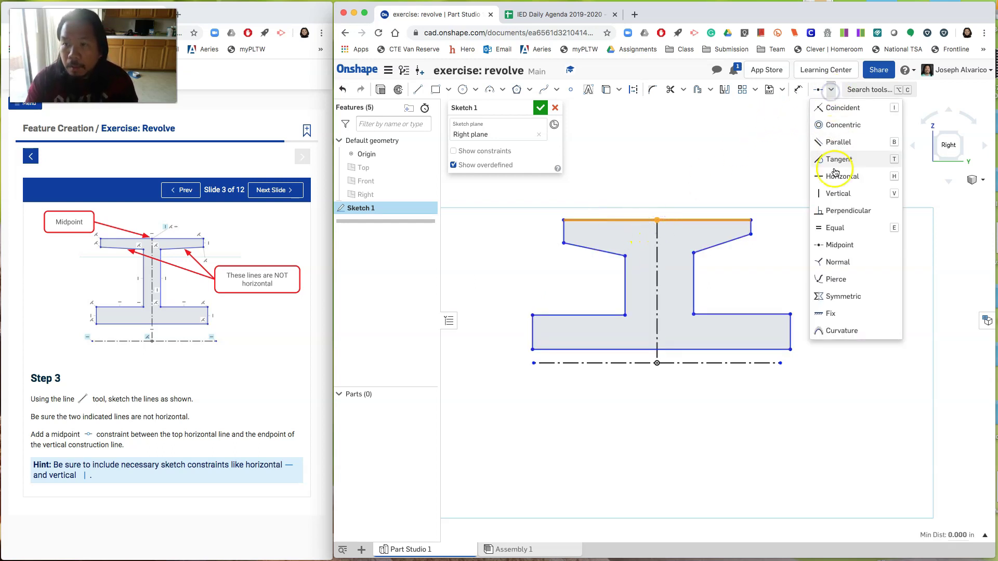
click(839, 248)
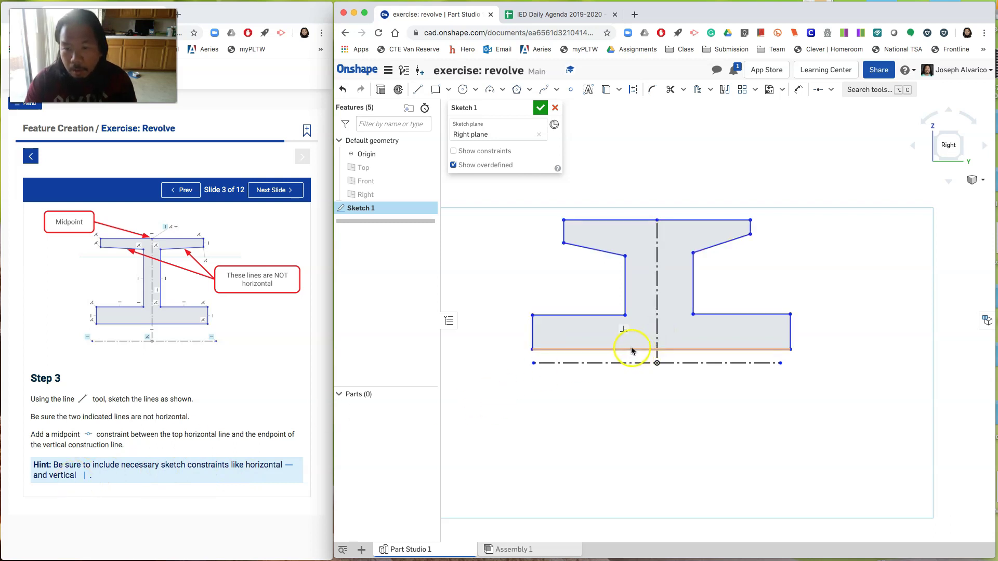
With constraints shown, make the left web line vertical and lower-right flange line horizontal, then hide constraints
click(455, 152)
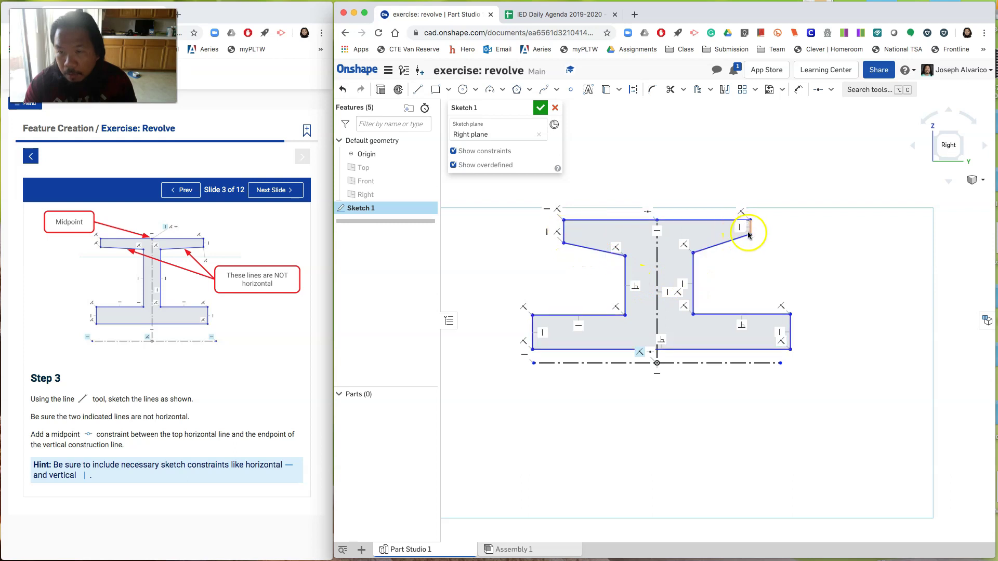
click(626, 277)
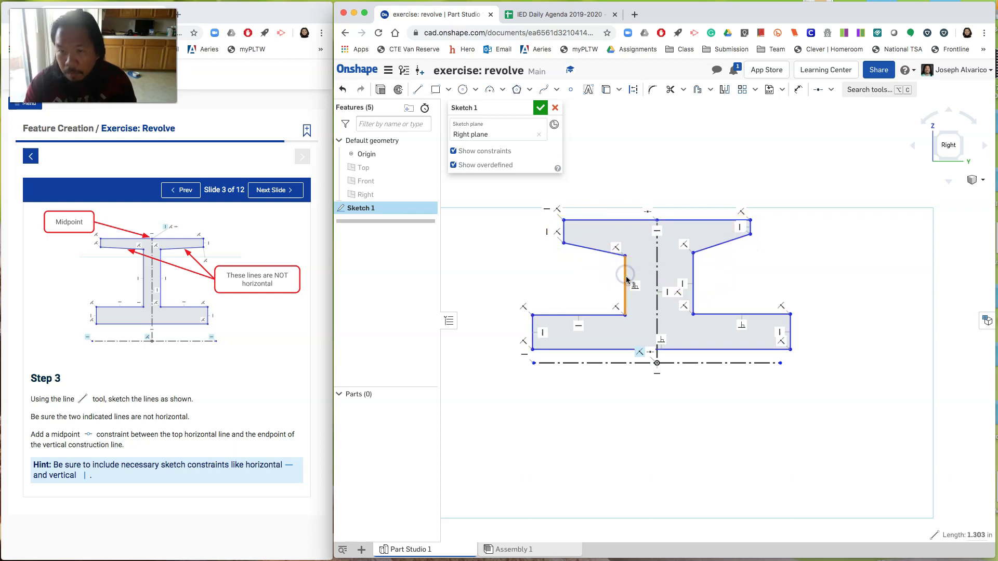
click(831, 89)
click(840, 193)
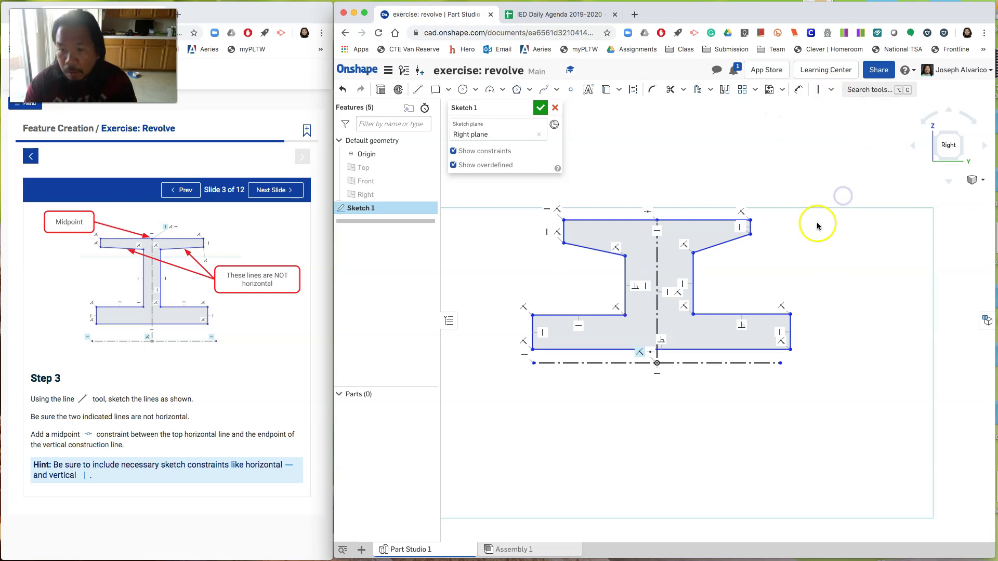
click(723, 315)
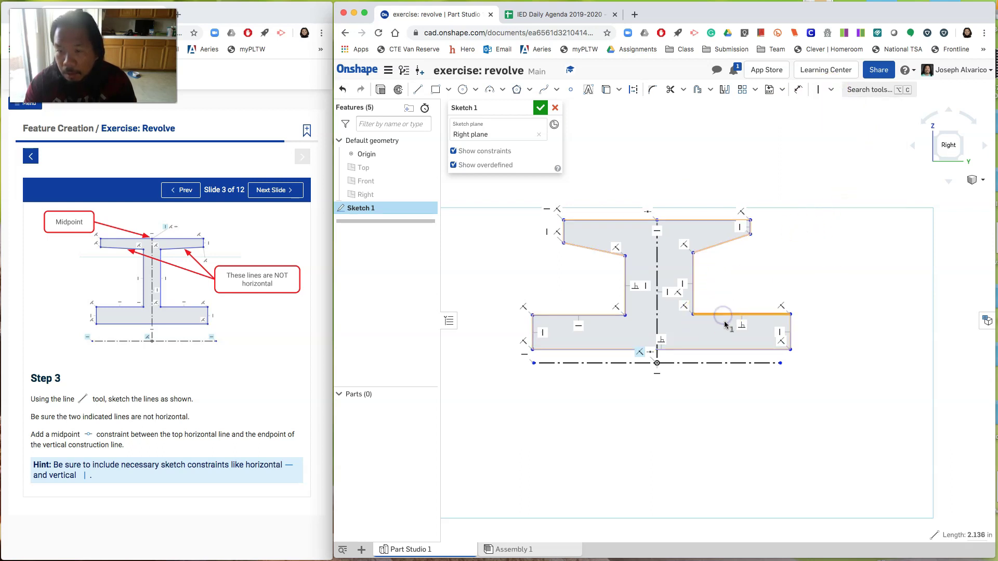
click(833, 94)
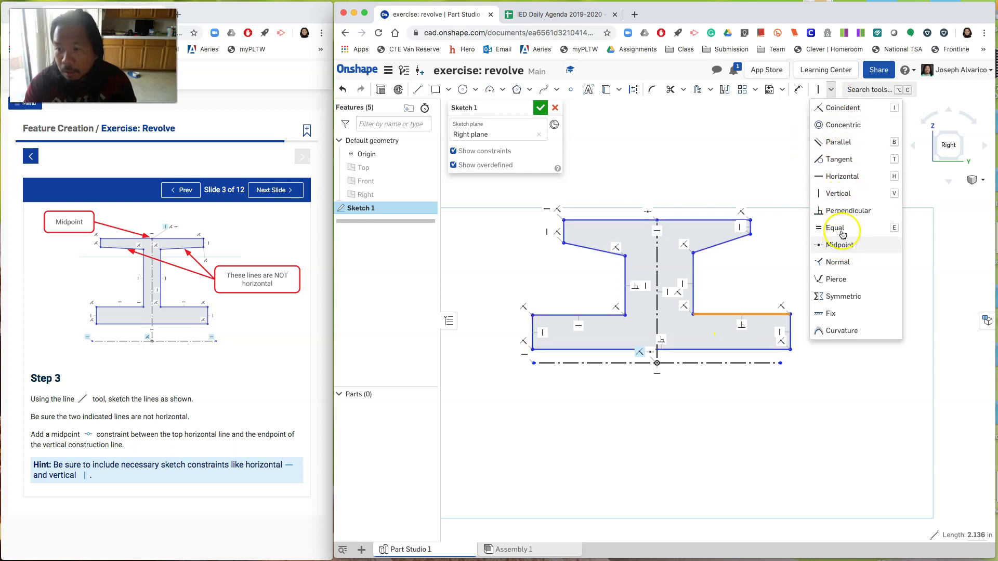
click(842, 176)
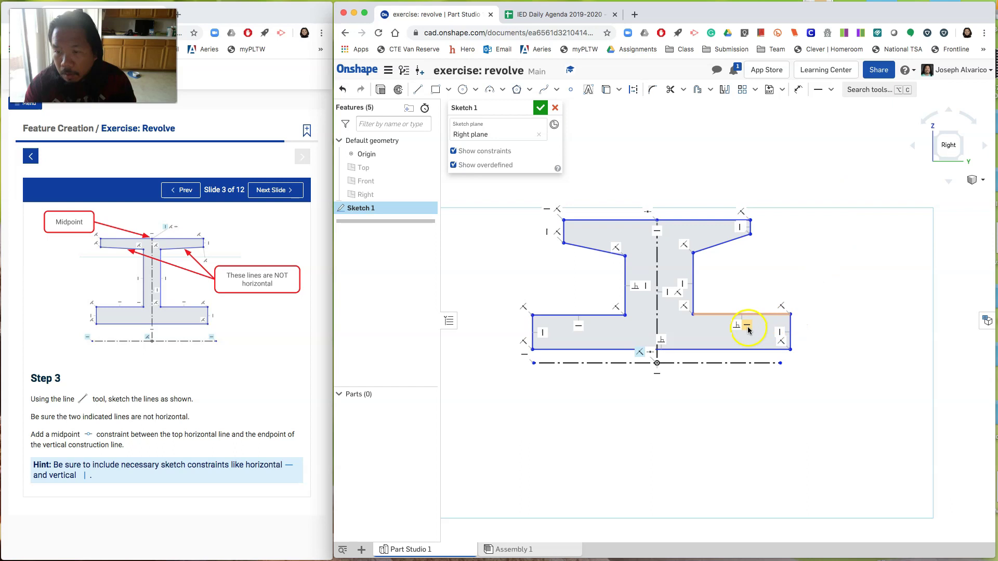
click(710, 358)
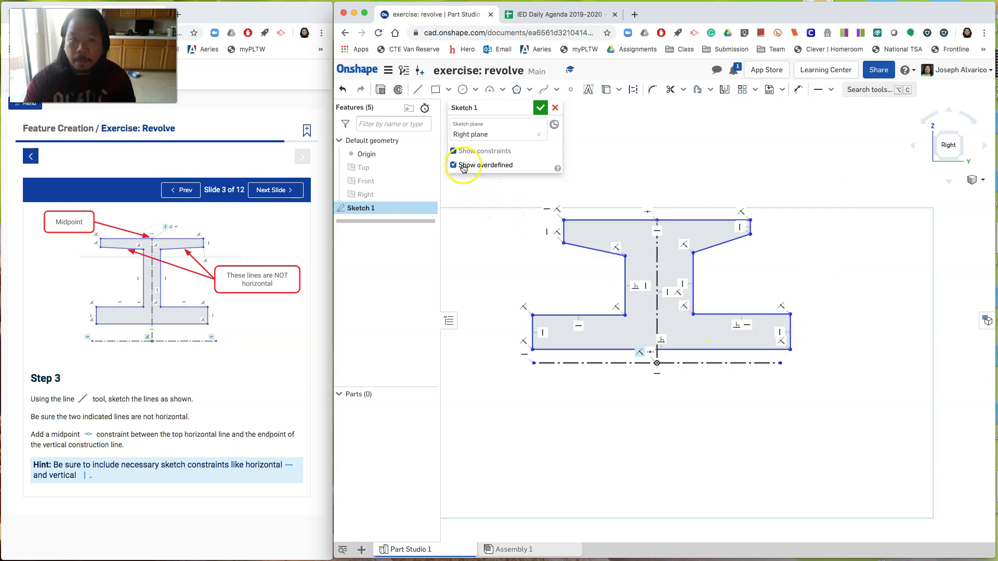
click(453, 151)
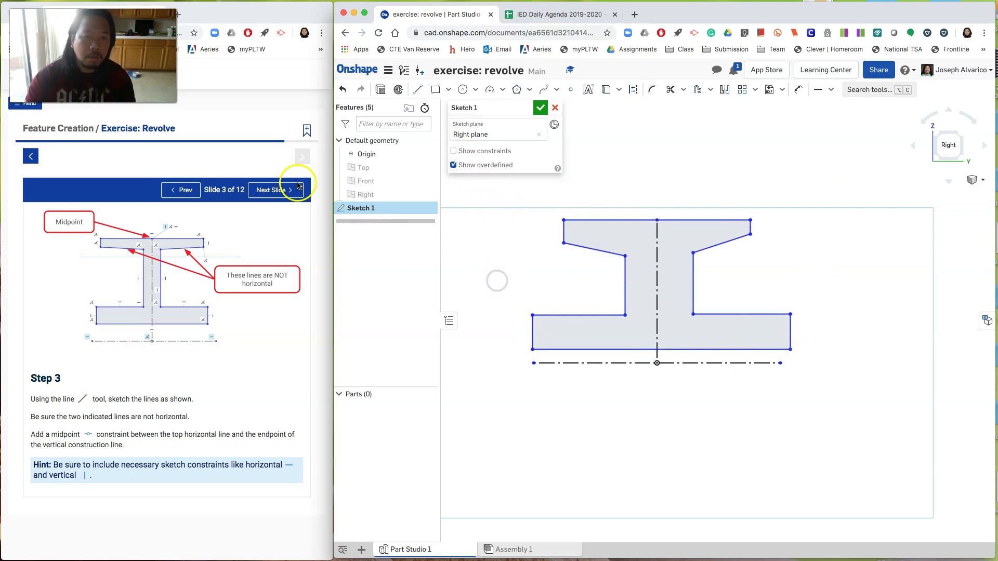
Go to Slide 4, then make the bottom flange end edges and flange top edges equal
click(273, 191)
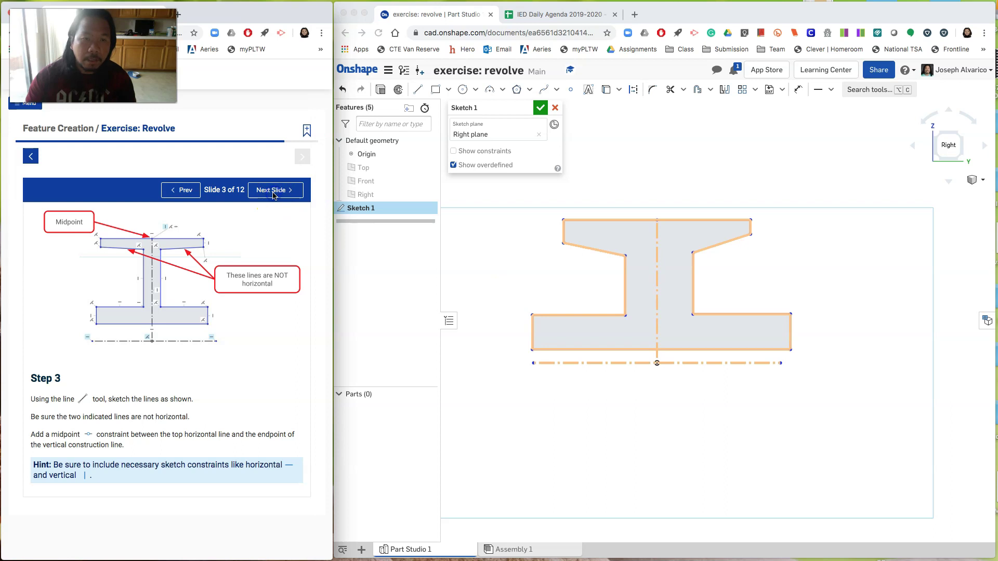
click(273, 193)
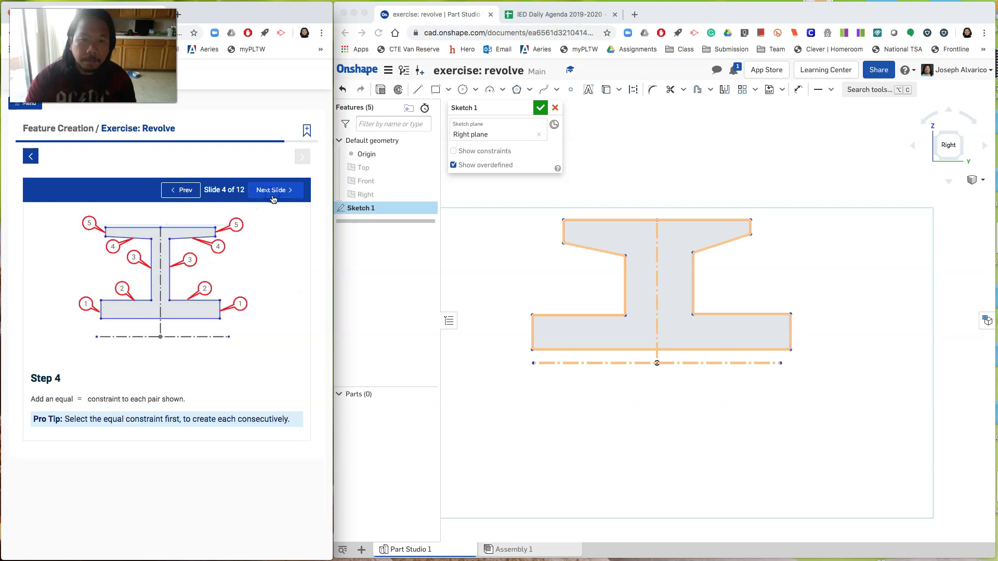
click(519, 274)
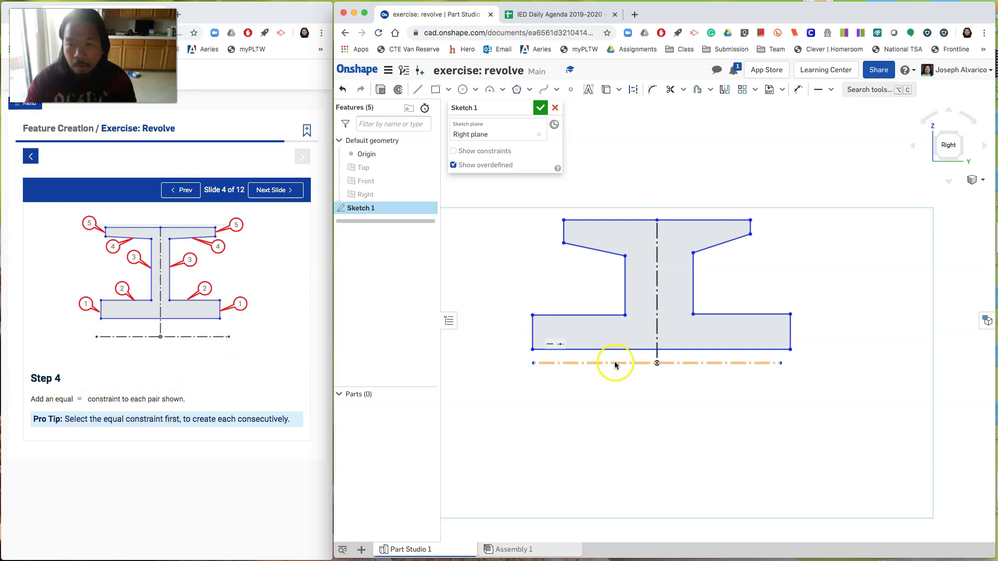
click(790, 329)
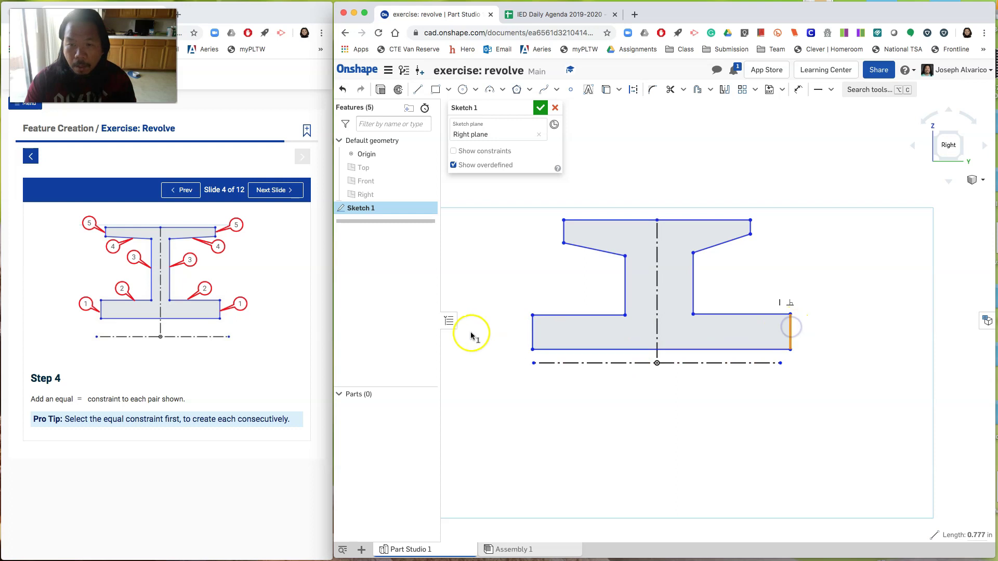
click(533, 335)
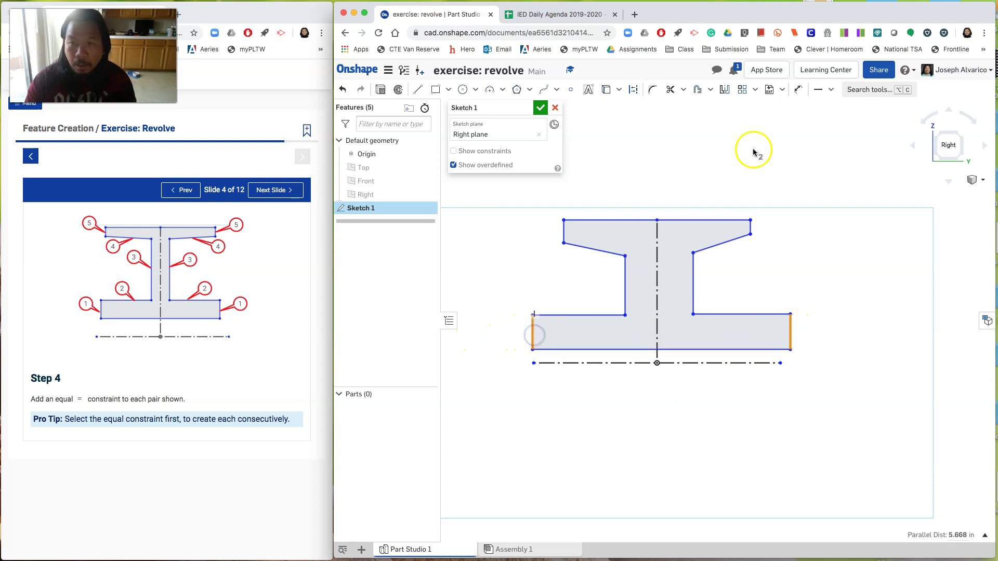
click(831, 90)
click(836, 227)
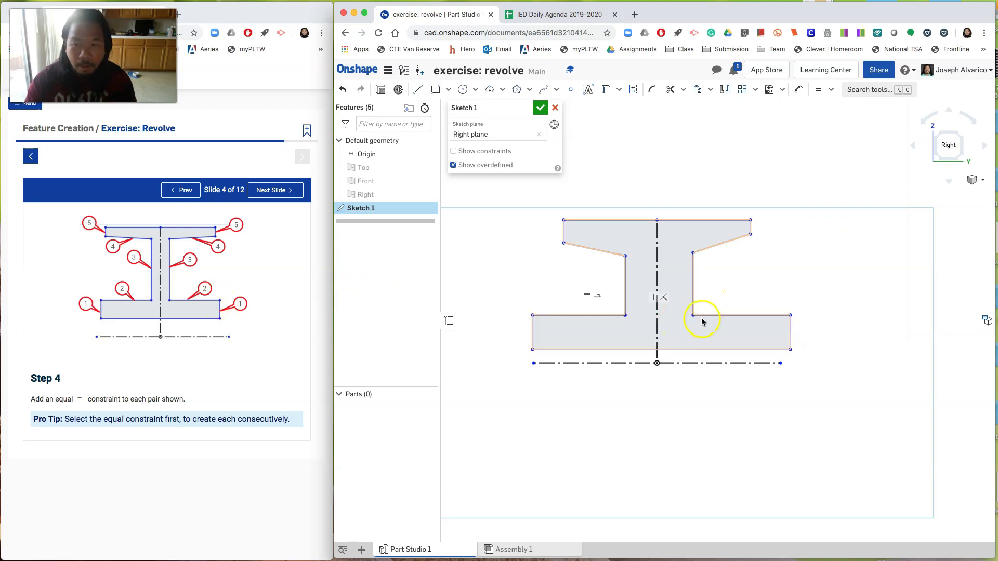
click(742, 315)
click(578, 315)
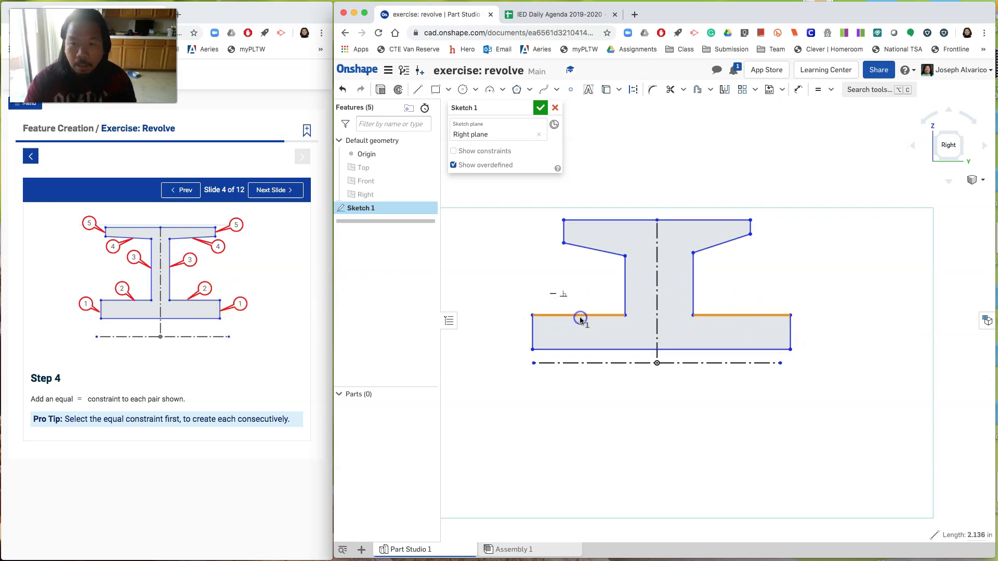
click(819, 91)
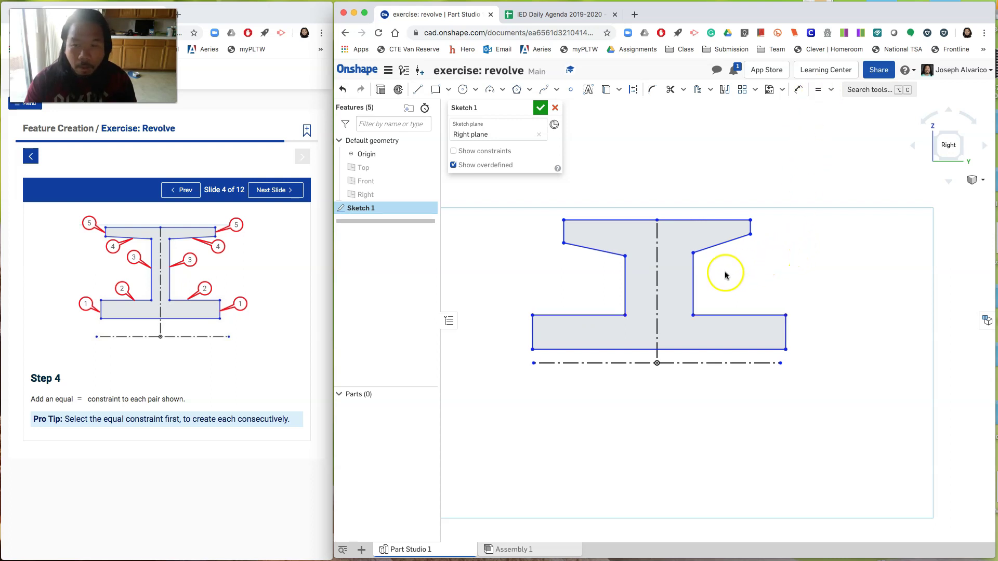
Equalize the inner web, slanted flange and top flange end edge pairs, then advance to dimensions
click(692, 286)
click(624, 285)
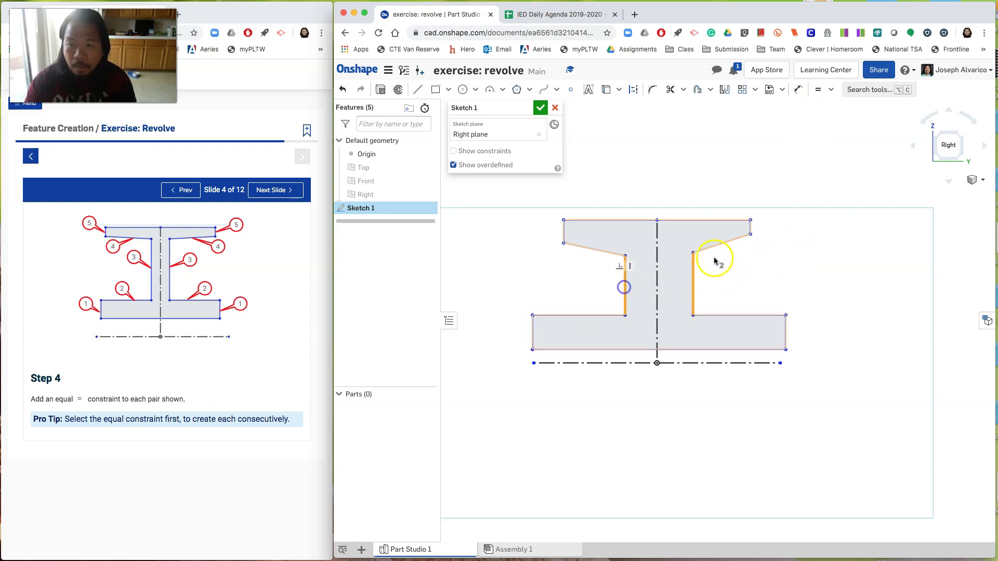
click(819, 91)
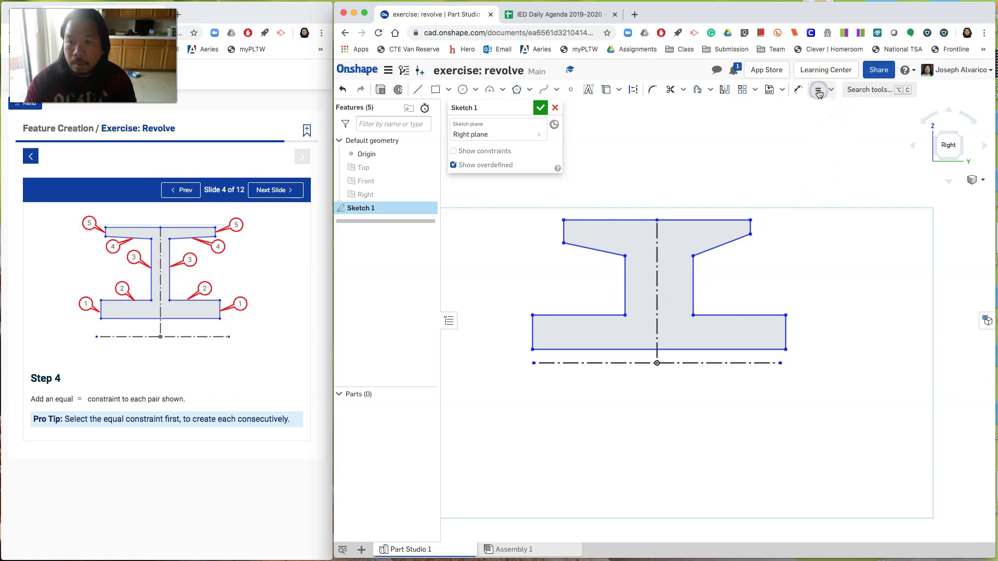
click(722, 249)
click(608, 251)
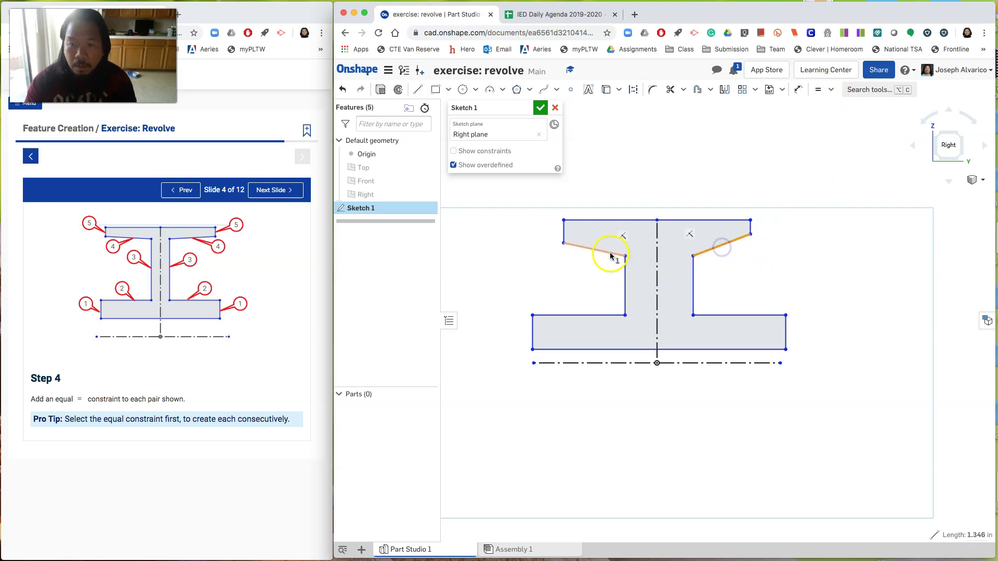
click(819, 91)
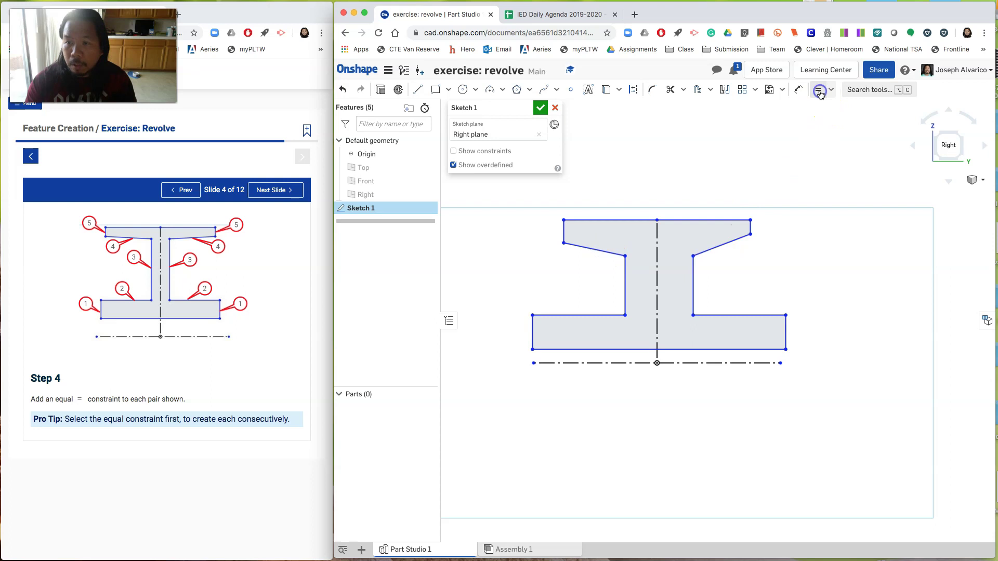
click(750, 226)
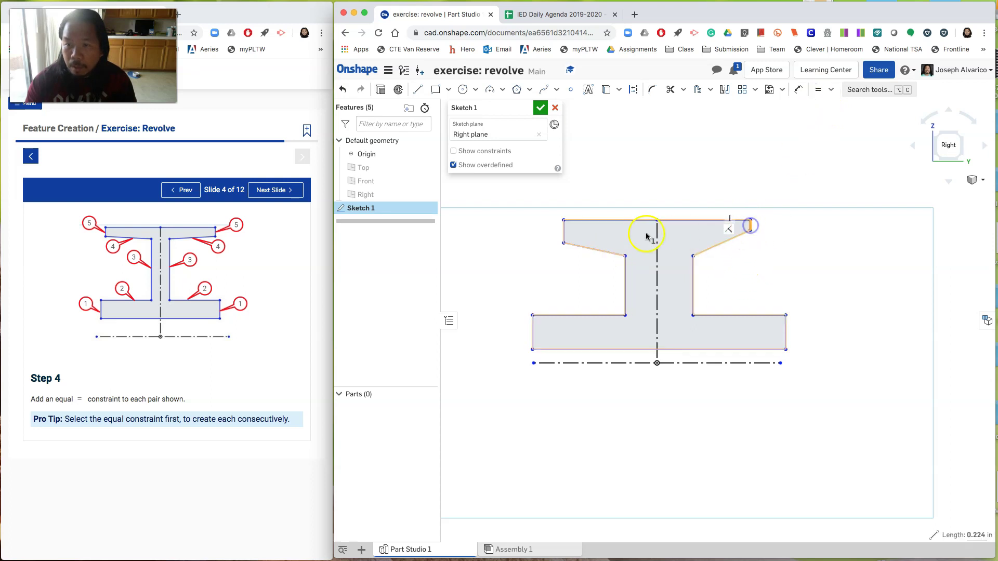
click(564, 230)
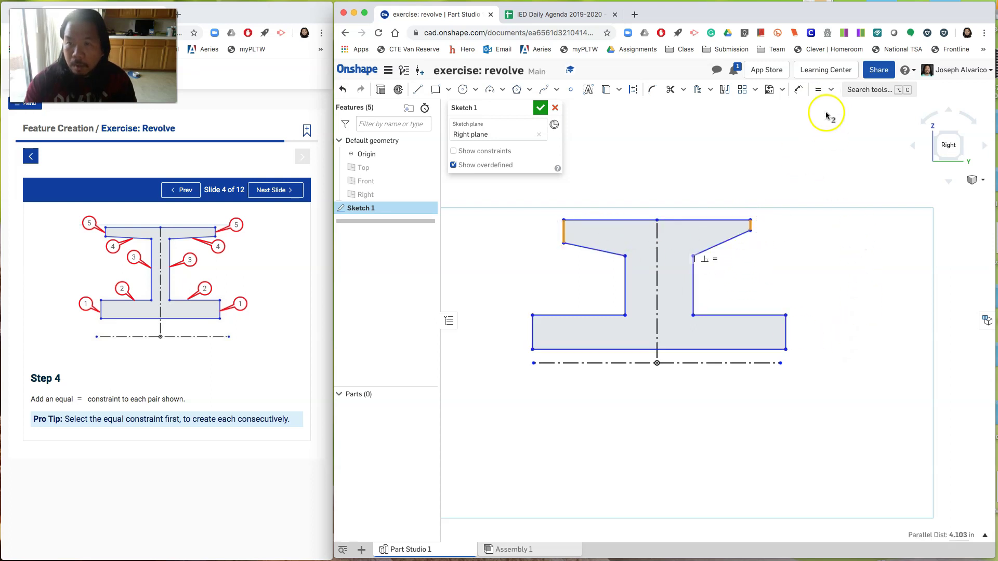
click(820, 96)
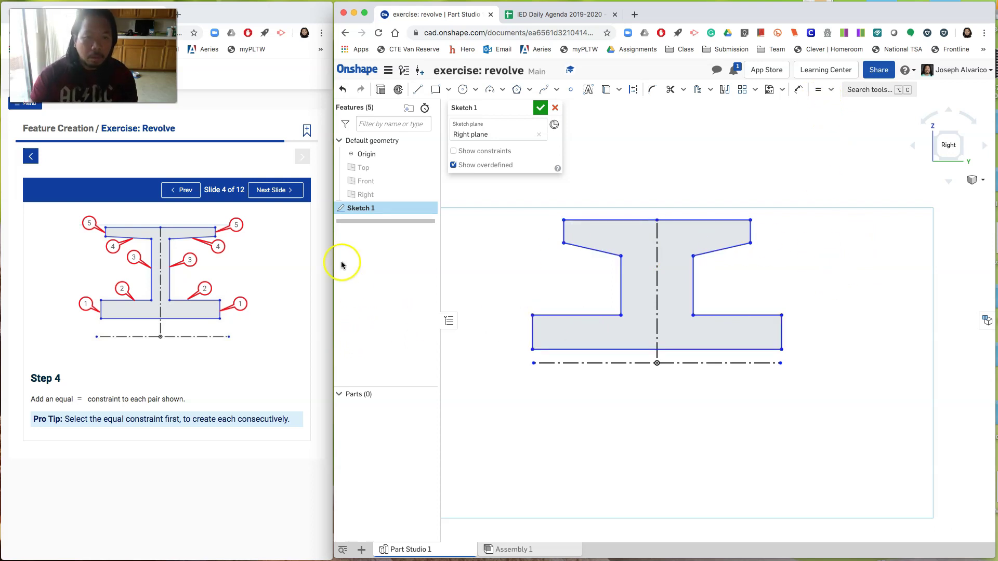
click(277, 194)
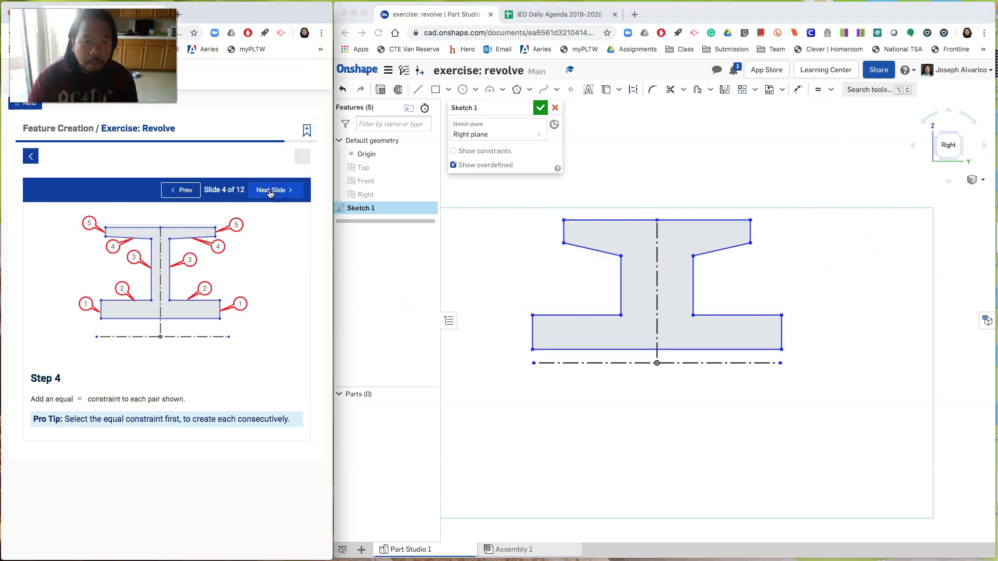
click(270, 191)
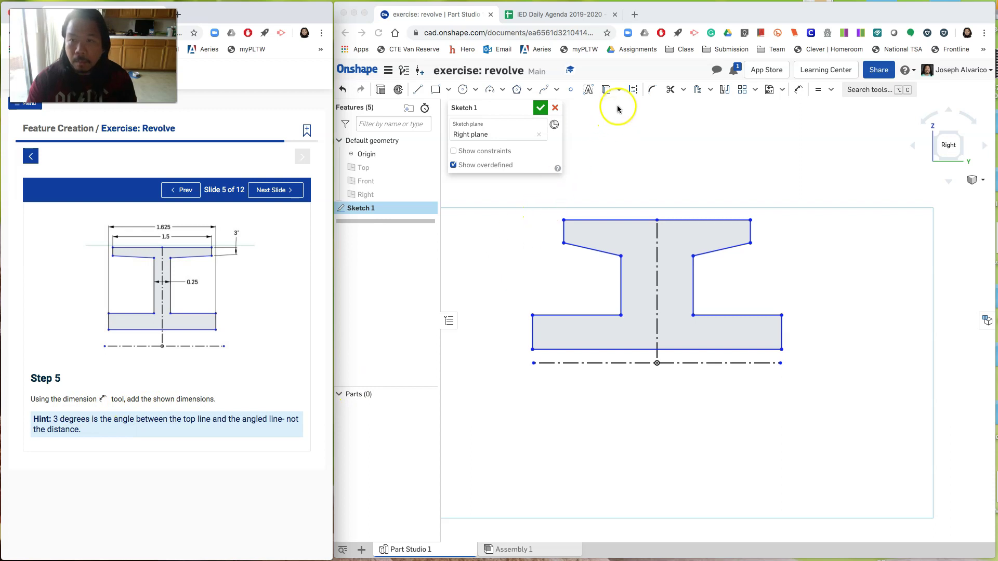
Dimension the profile's overall width across the bottom flange to 1.625
click(799, 91)
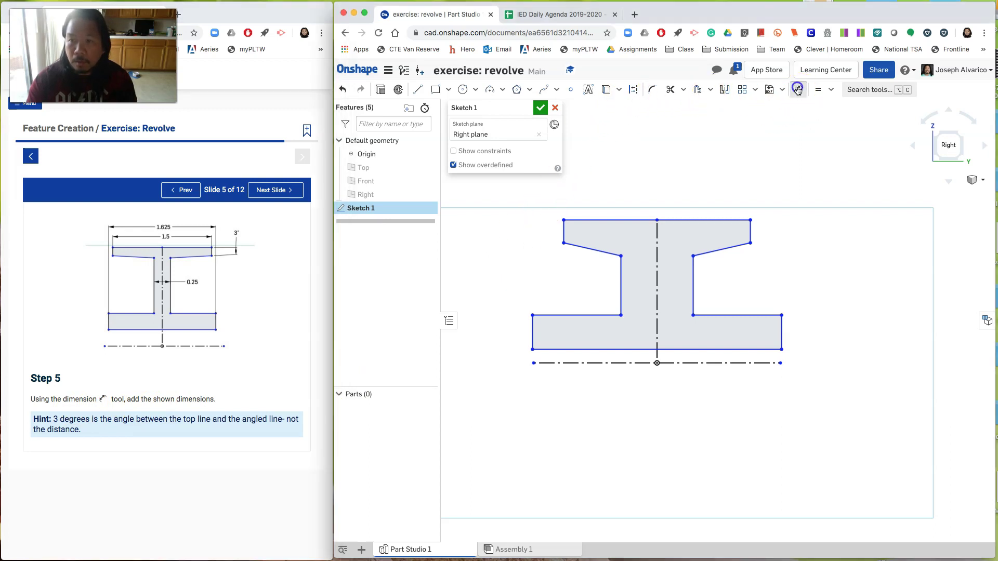
click(679, 351)
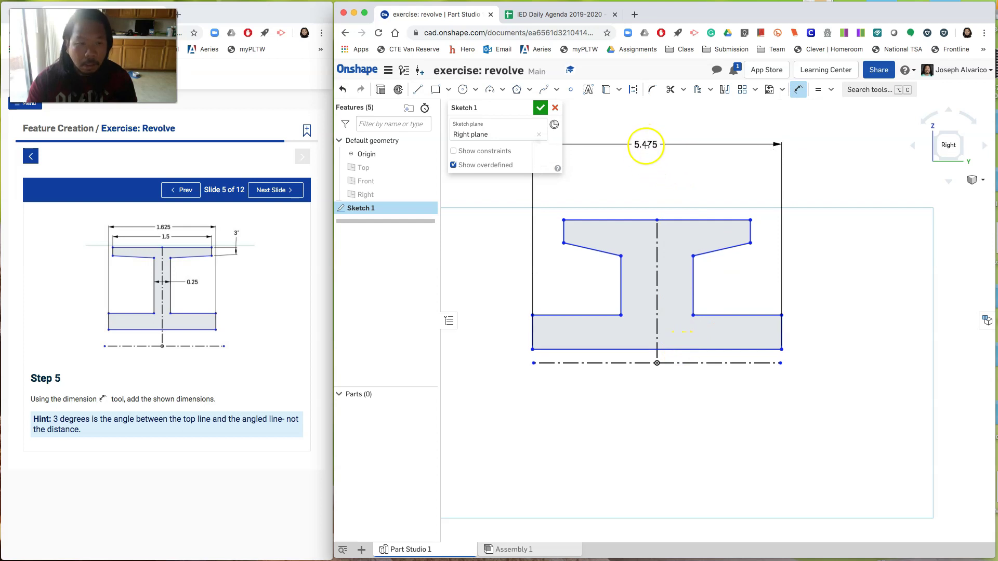
click(646, 146)
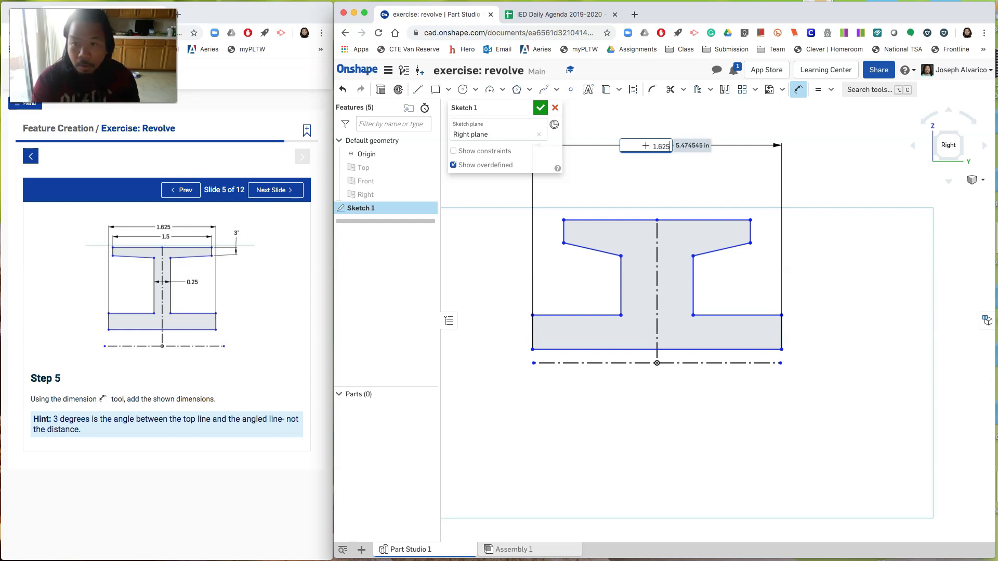
key(Return)
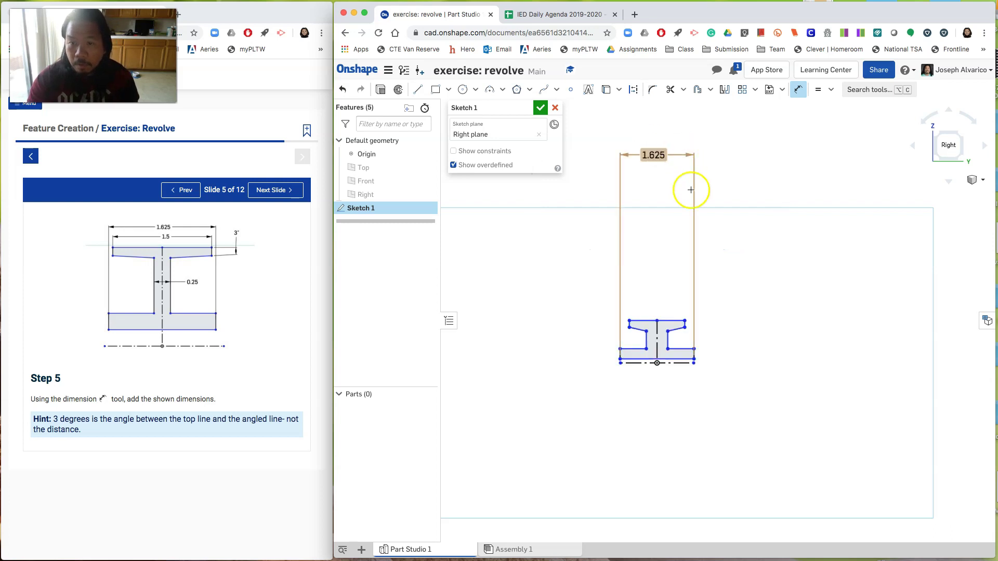
scroll(682, 293, up, 3)
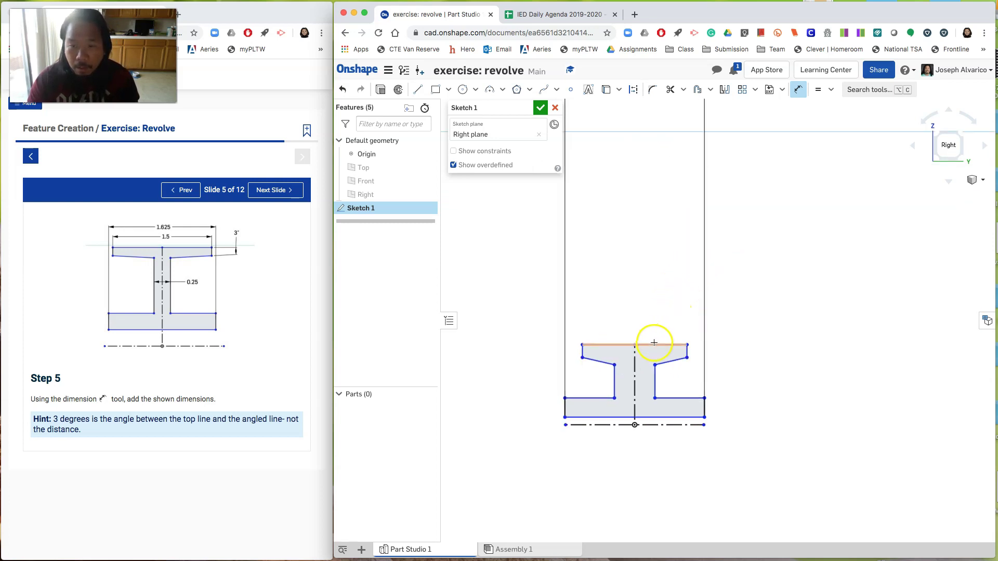
Dimension the top flange width to 1.5 and move the 1.625 dimension above it
click(652, 345)
click(637, 292)
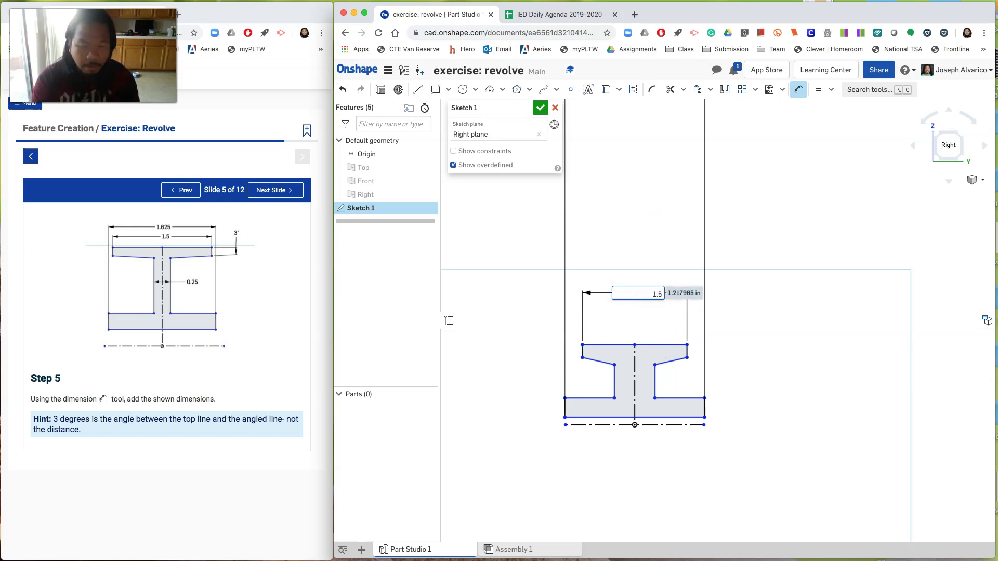
text(1.5)
key(Return)
scroll(688, 211, down, 4)
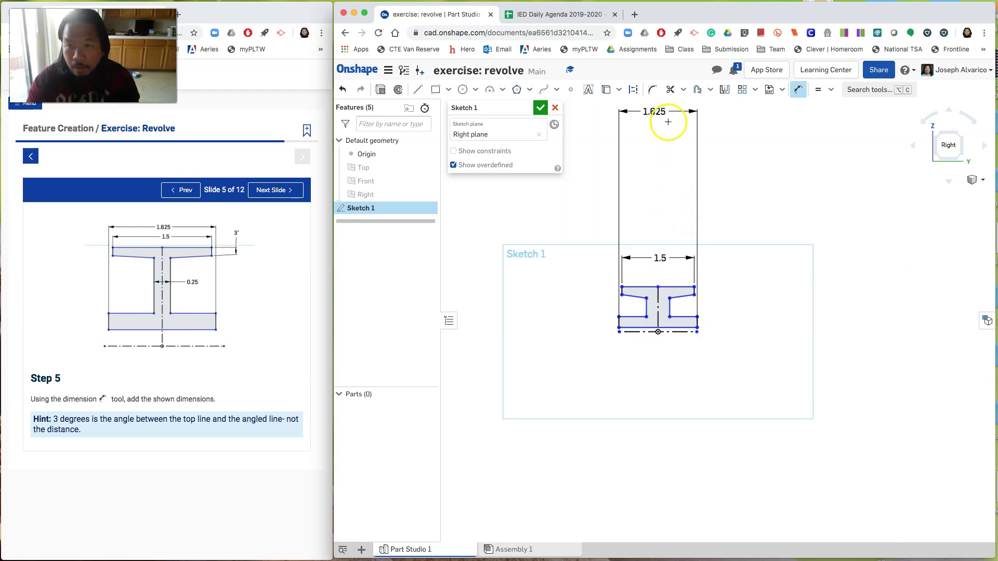
mouse_move(652, 114)
mouse_down()
mouse_move(665, 279)
mouse_move(678, 276)
mouse_up()
scroll(679, 276, up, 5)
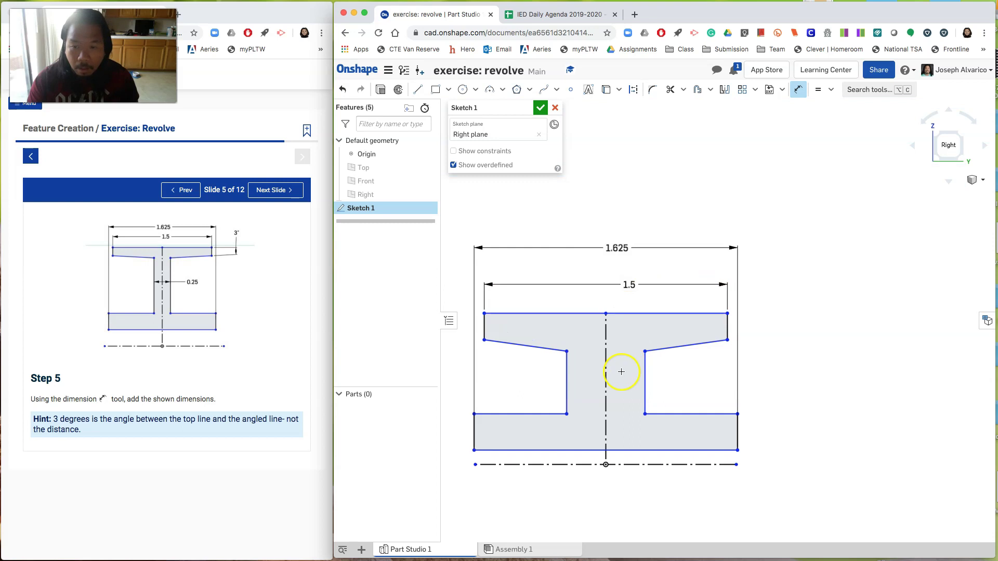
Dimension the web between the two inner vertical lines as 0.25 wide
click(567, 386)
click(645, 382)
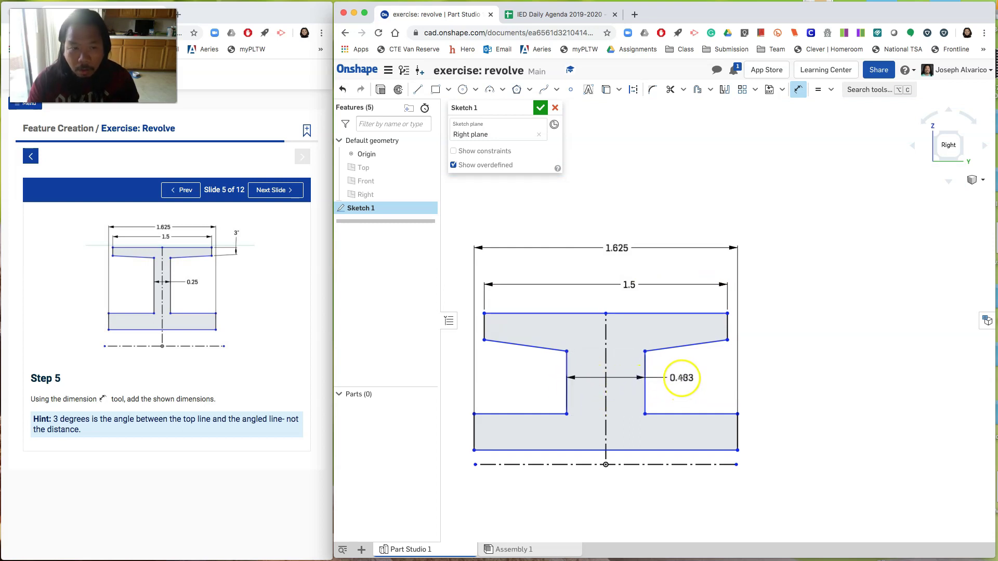
click(682, 380)
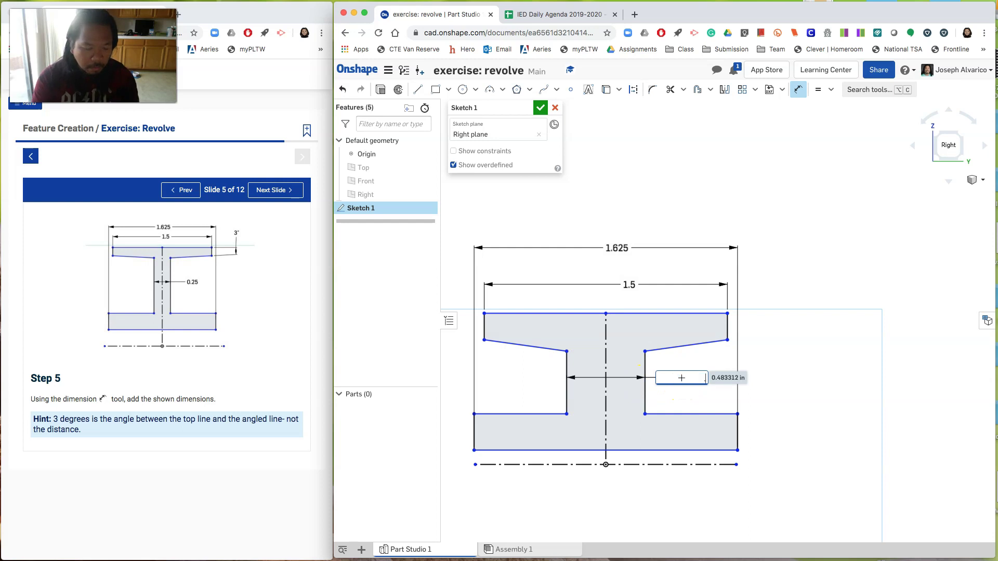
key(Return)
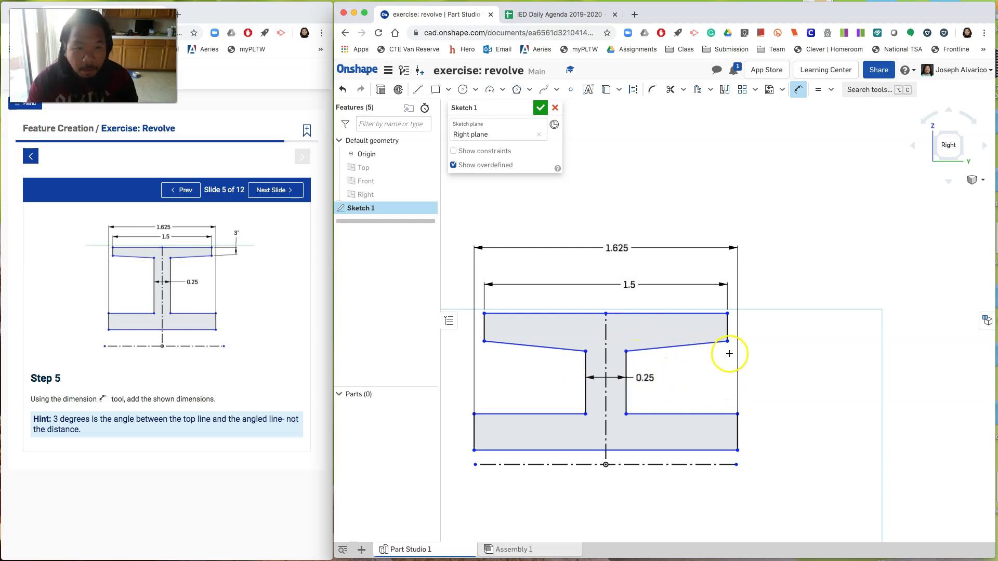
scroll(730, 354, up, 2)
scroll(729, 356, up, 3)
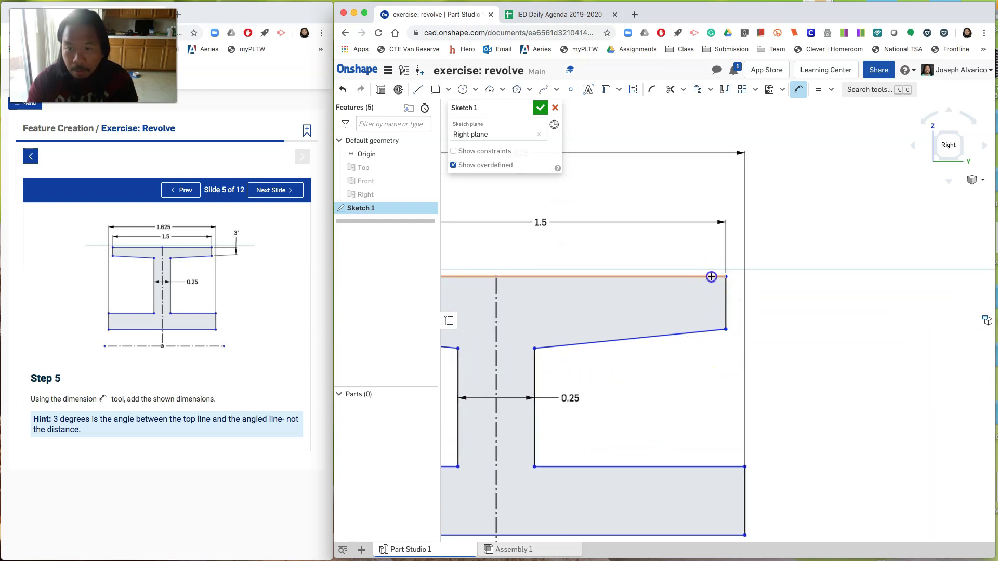
Add a 3° angle dimension between the top flange line and its slanted underside
click(712, 277)
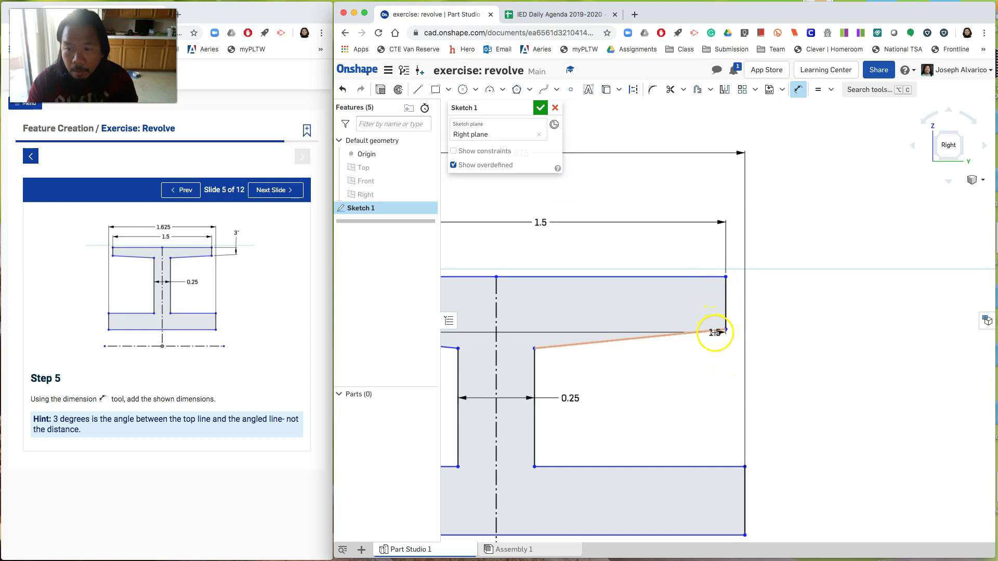
click(715, 333)
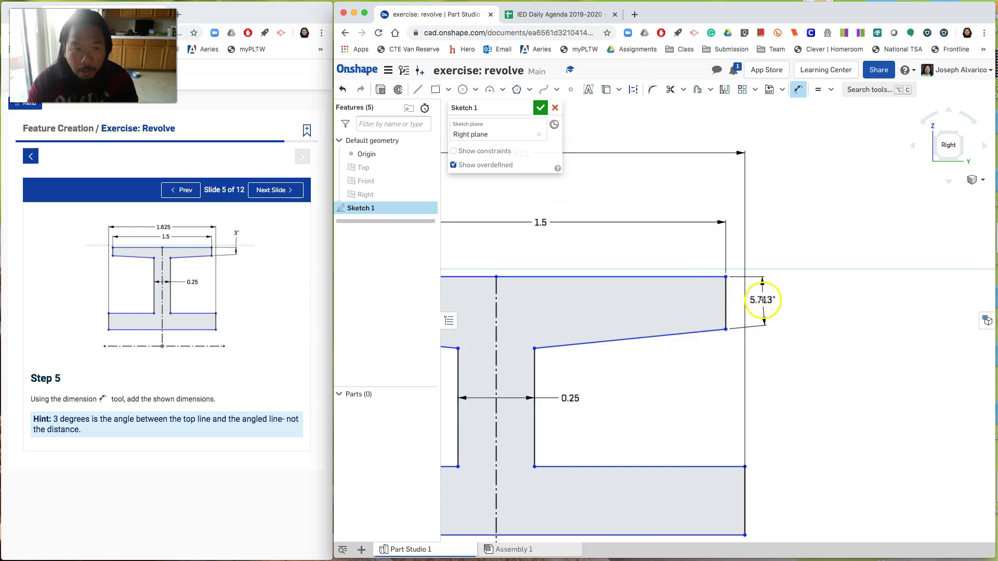
click(763, 300)
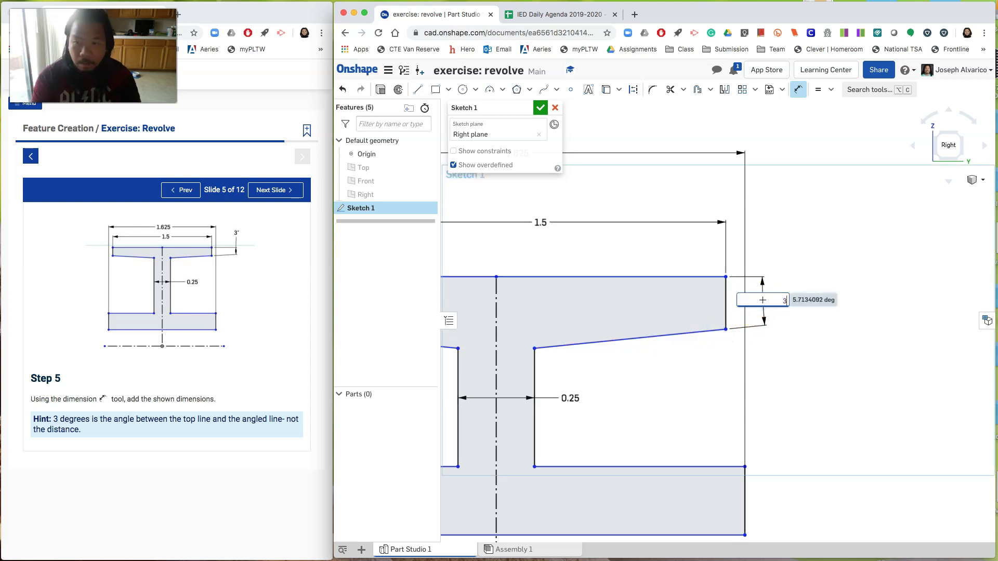
text(3)
key(Return)
scroll(675, 374, down, 5)
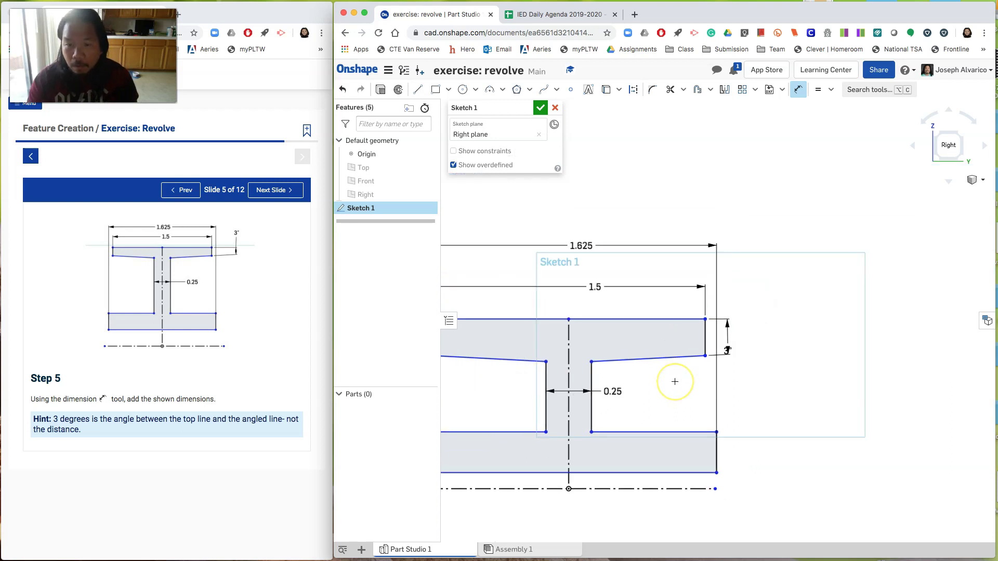
middle_drag(708, 375, 726, 371)
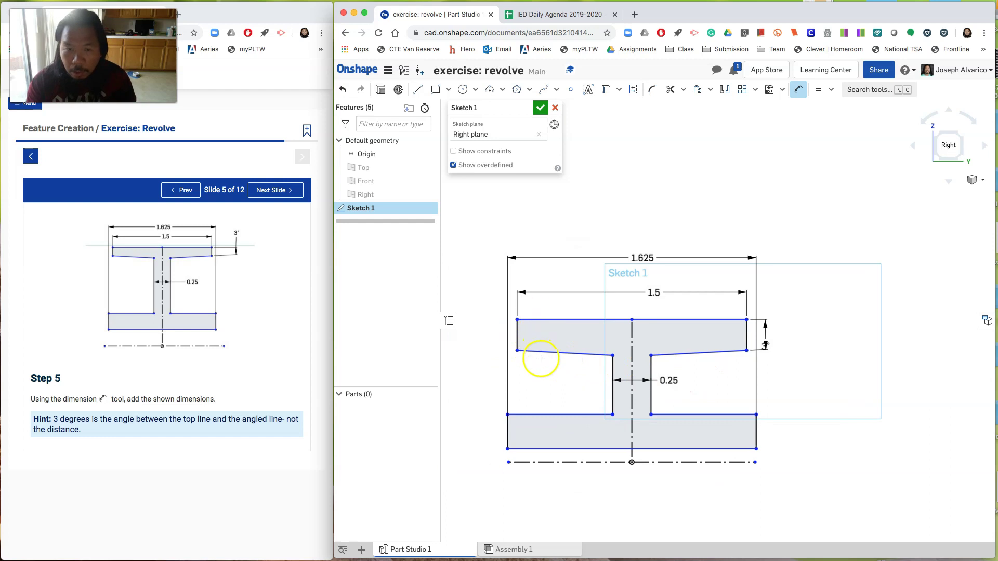
Move the Learning Center lesson to Step 6 and recentre the I-profile sketch in view
click(275, 192)
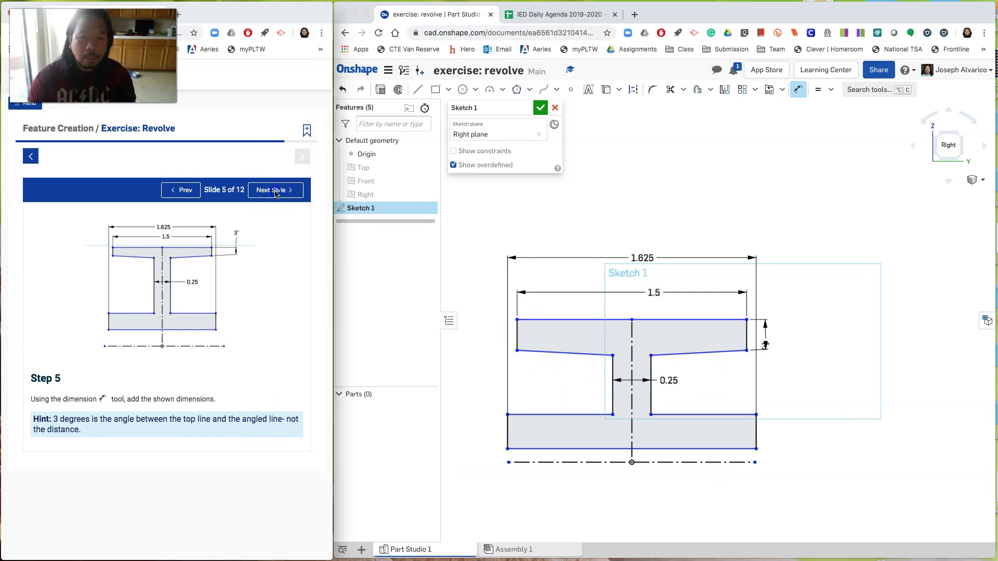
click(274, 193)
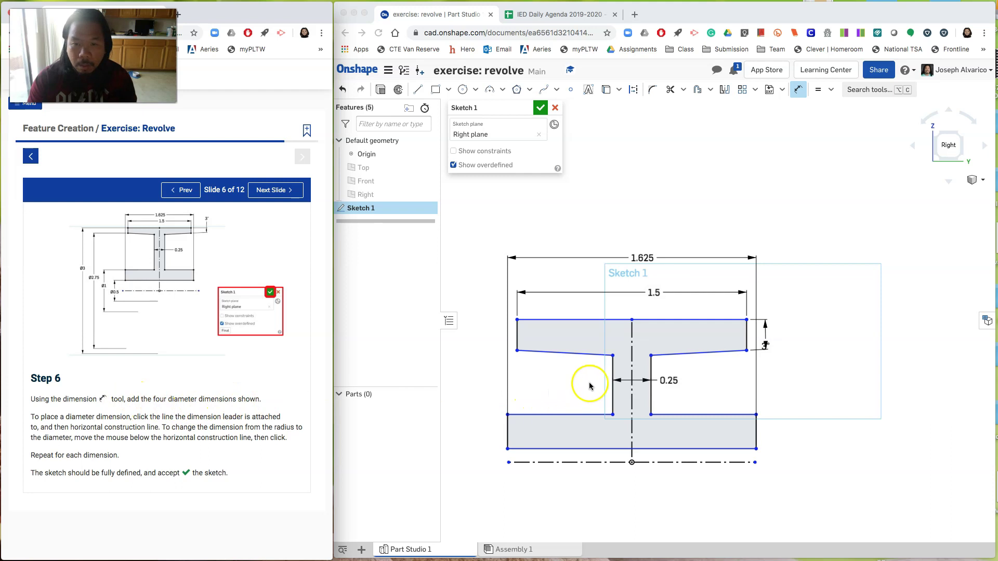
scroll(590, 383, down, 3)
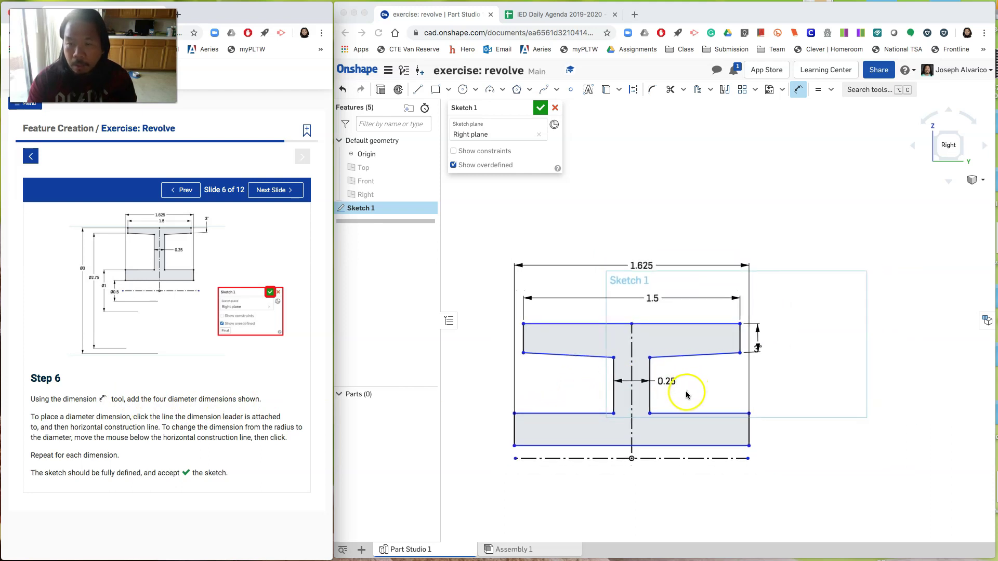
mouse_move(686, 392)
ctrl+right_down()
mouse_move(757, 330)
mouse_move(761, 284)
mouse_move(775, 271)
ctrl+right_up()
scroll(764, 311, down, 3)
scroll(762, 286, up, 5)
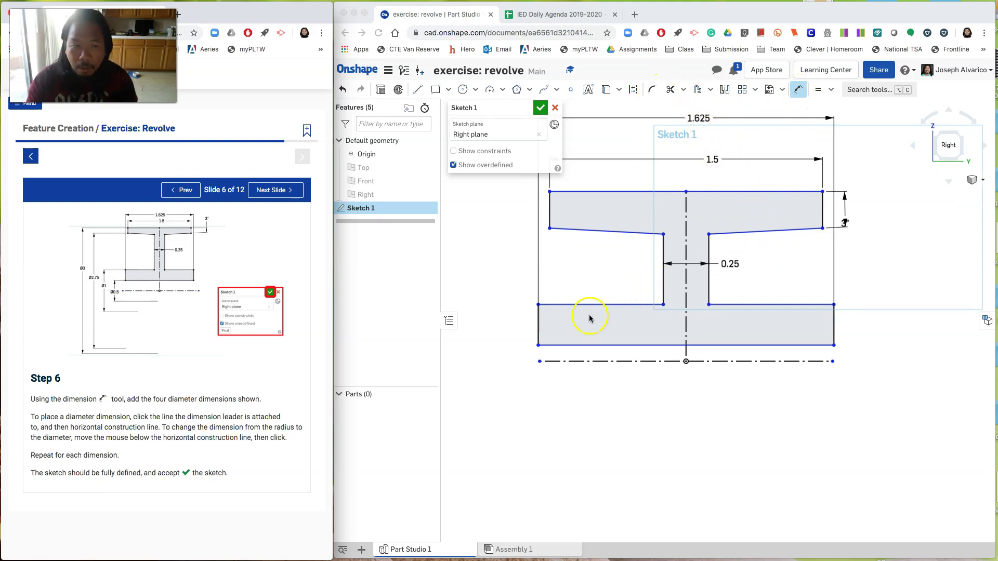
Add a Ø0.5 bore diameter dimension from the bottom edge across the axis line
click(798, 89)
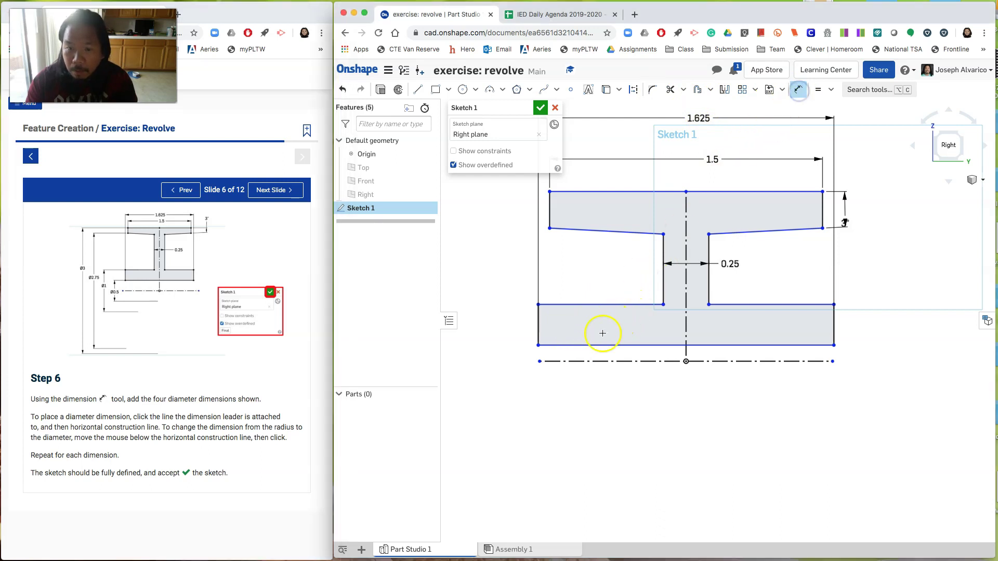
click(583, 347)
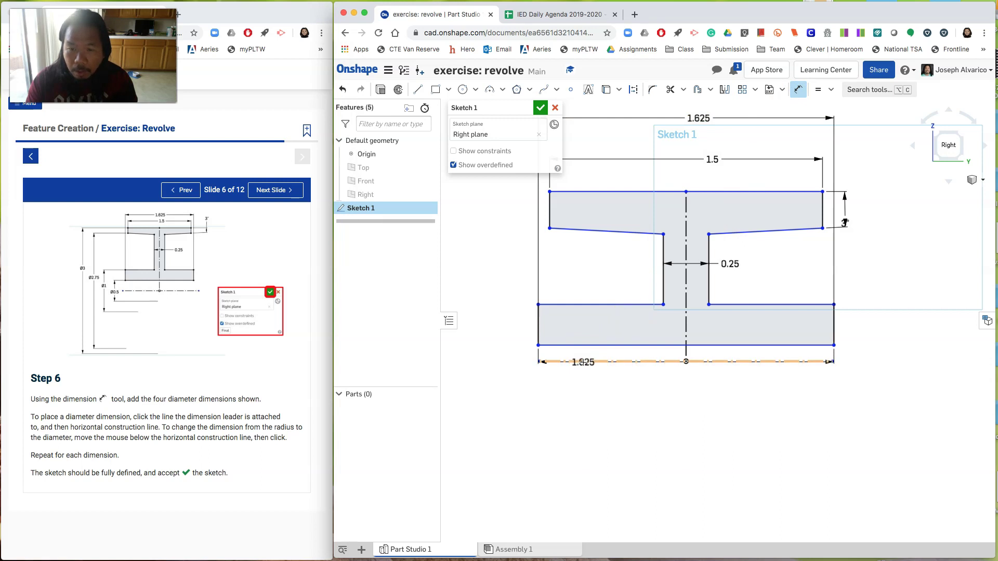
click(583, 362)
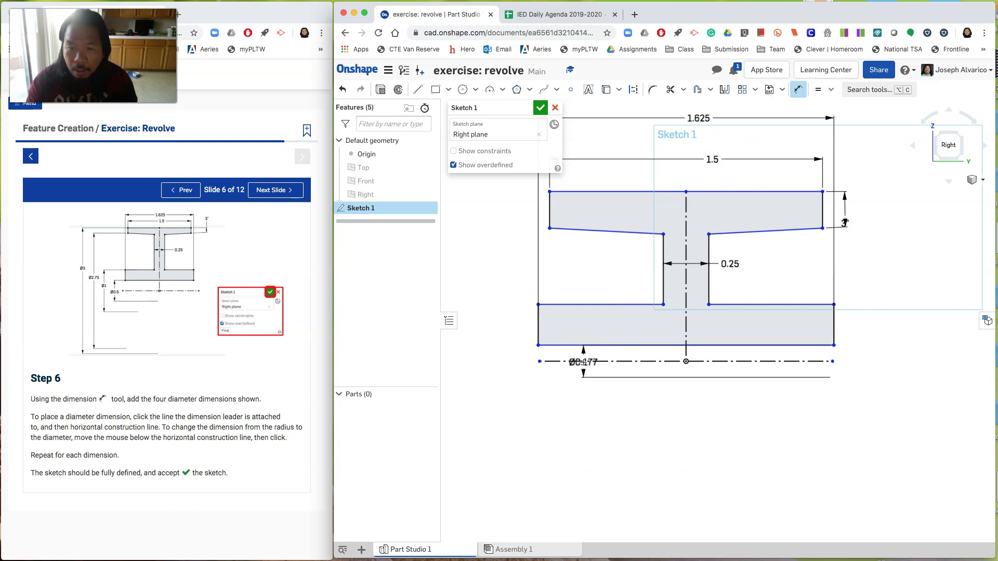
drag(583, 362, 565, 406)
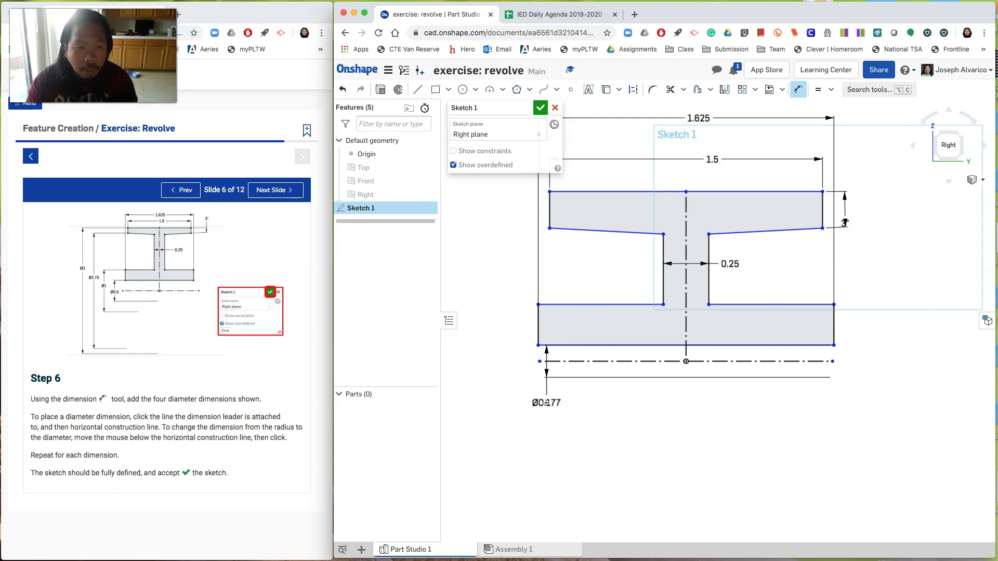
click(550, 402)
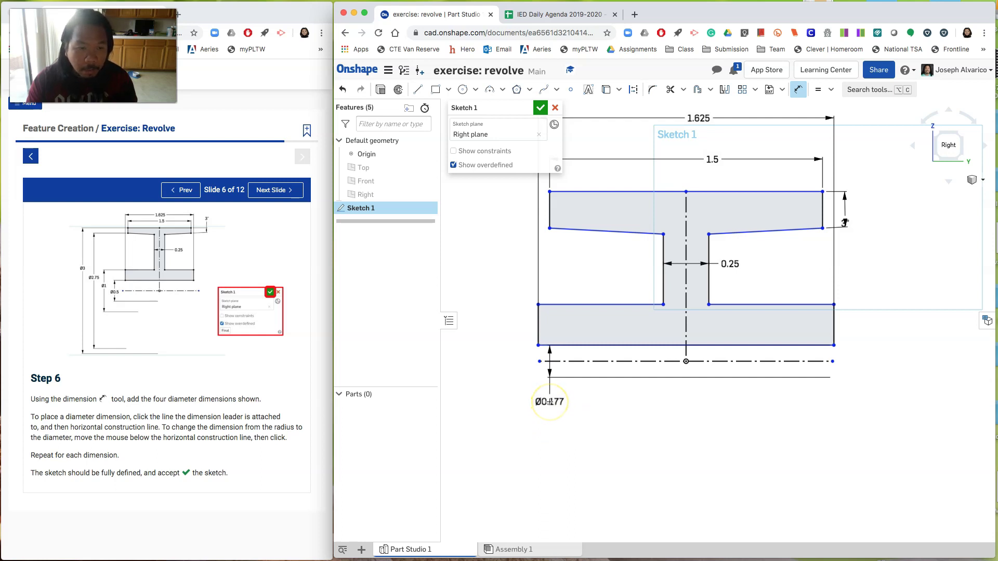
double_click(551, 402)
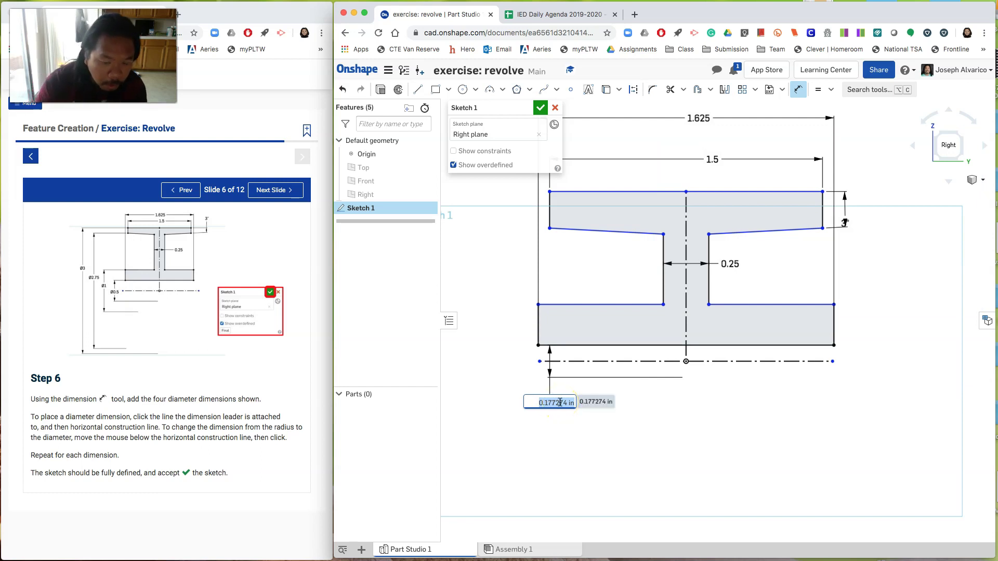
text(.5)
key(Return)
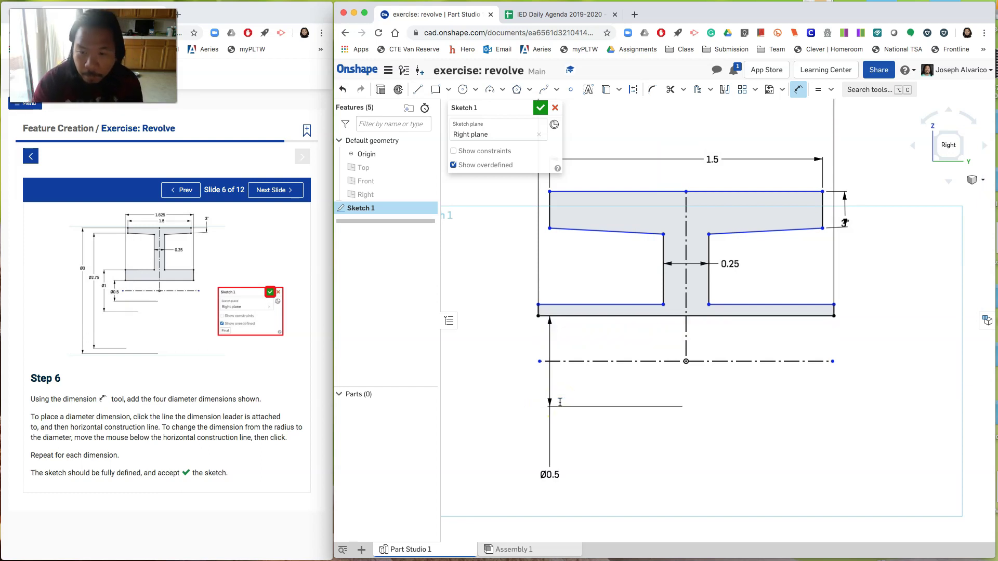
Add a Ø1 hub diameter dimension and move the Ø0.5 label clear of it
click(585, 305)
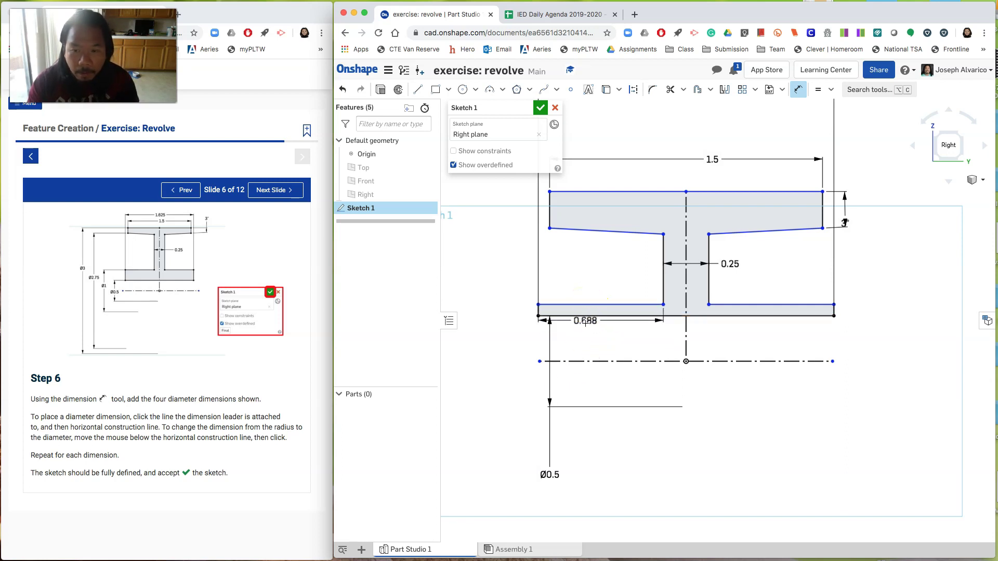
click(586, 361)
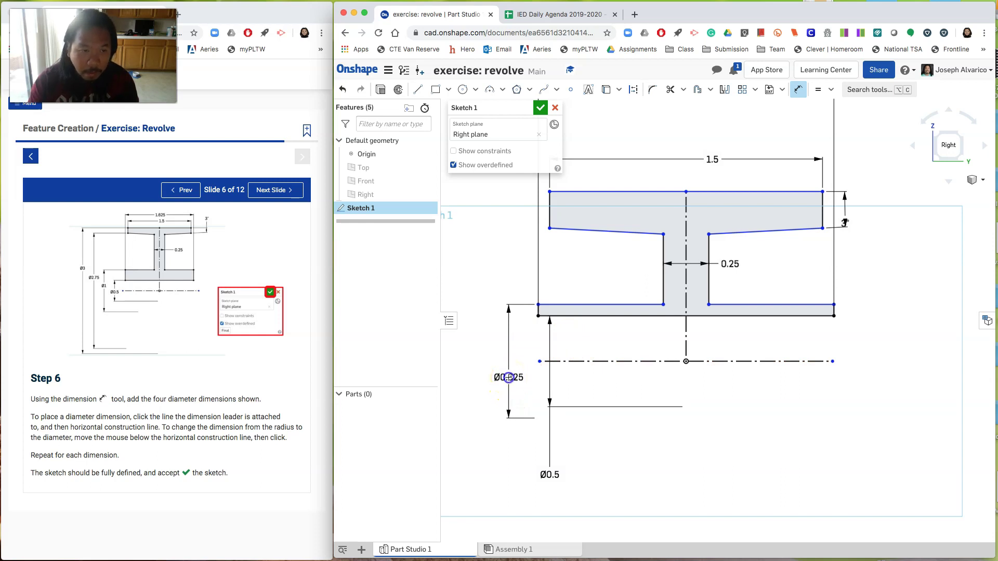
click(509, 378)
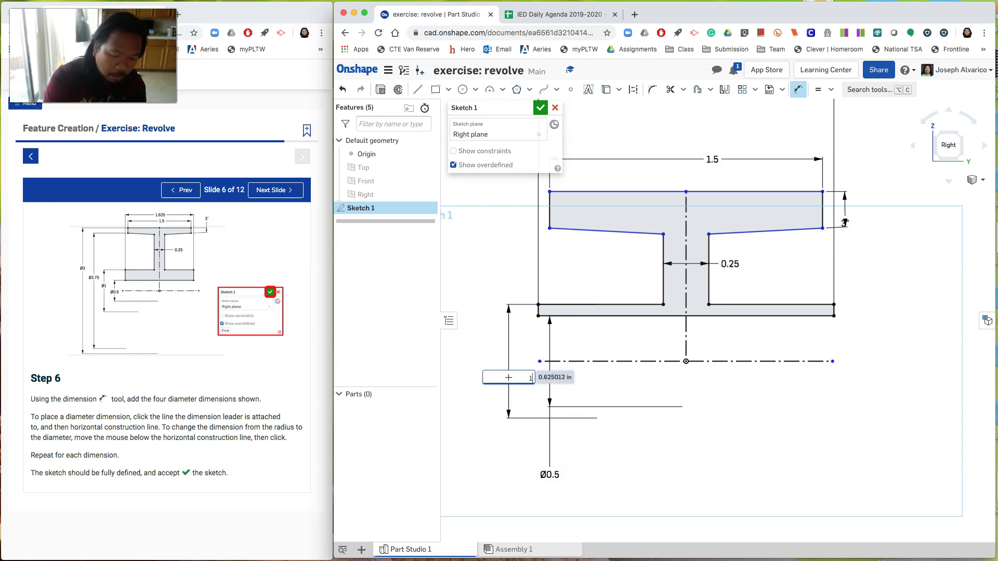
key(Return)
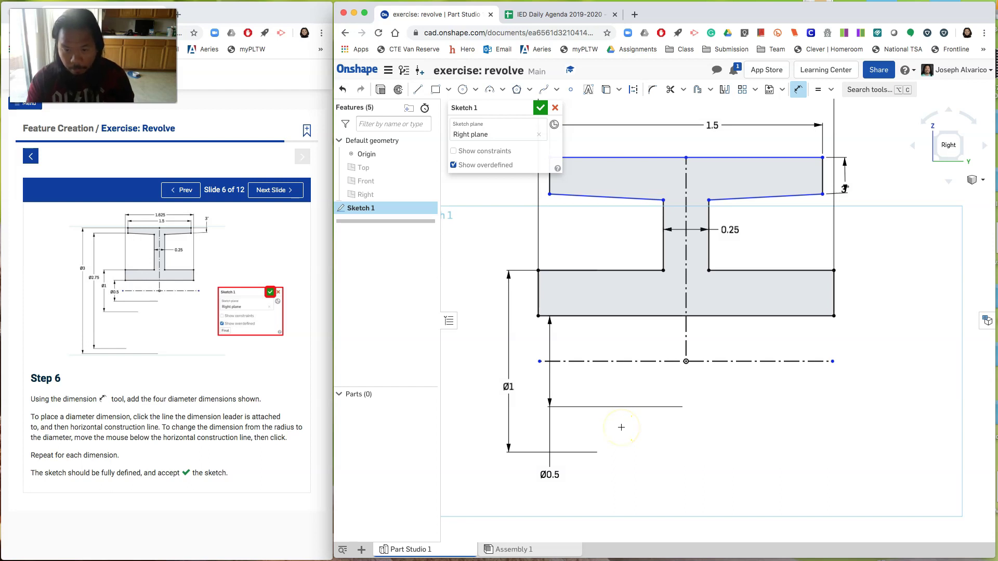
drag(550, 474, 545, 376)
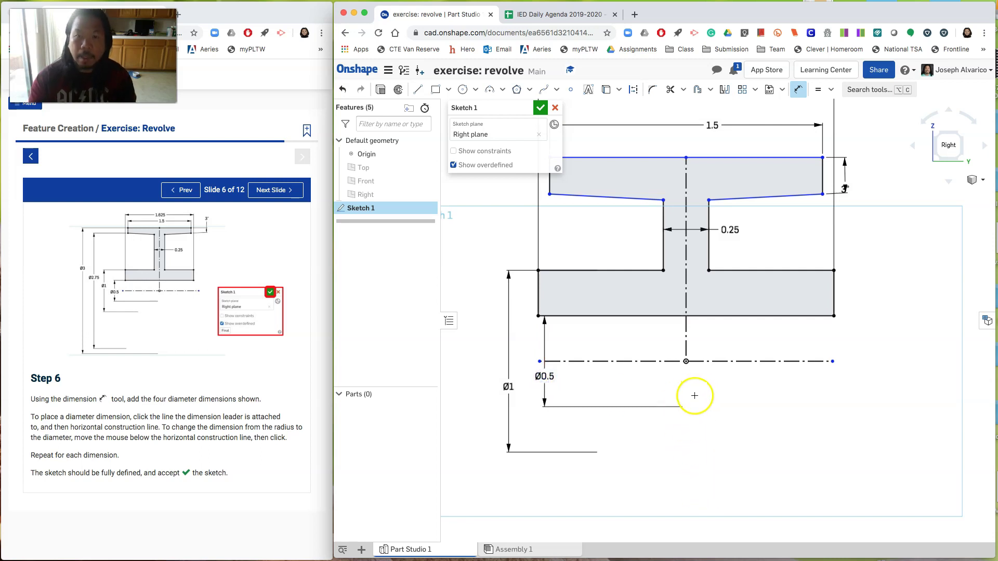
scroll(598, 374, down, 2)
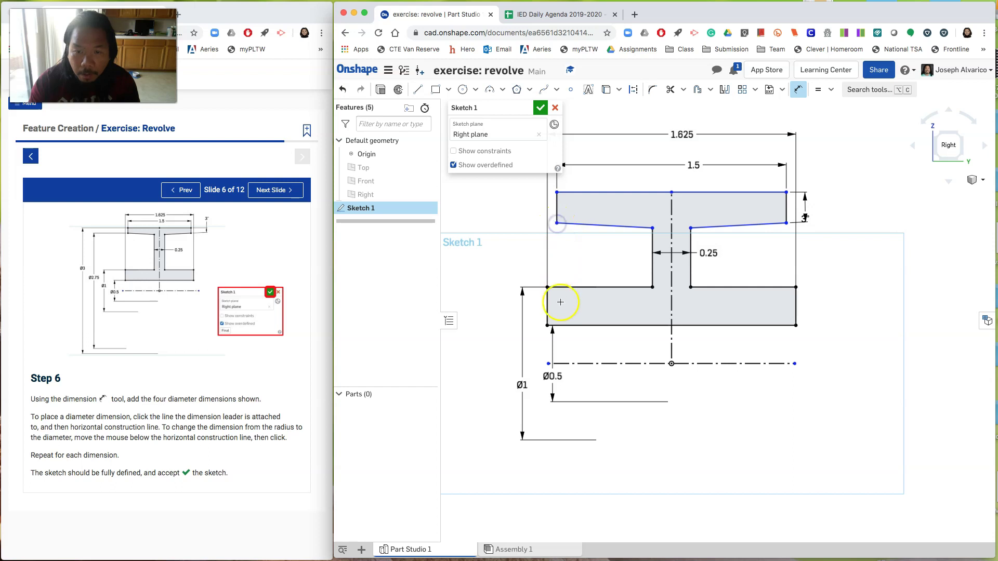
Add a Ø2.75 diameter dimension from the flange corner
click(570, 364)
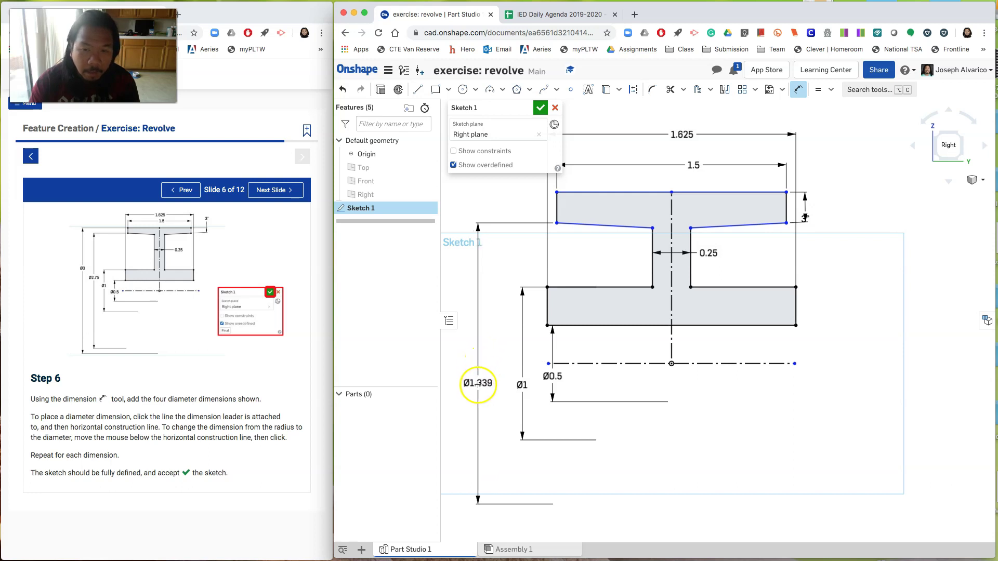
click(480, 381)
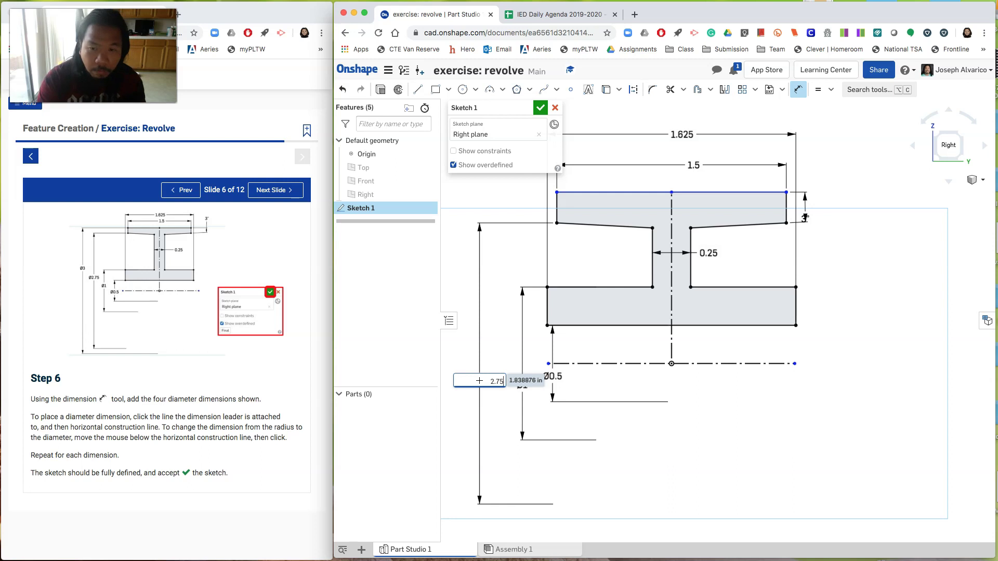
key(Return)
scroll(584, 271, down, 2)
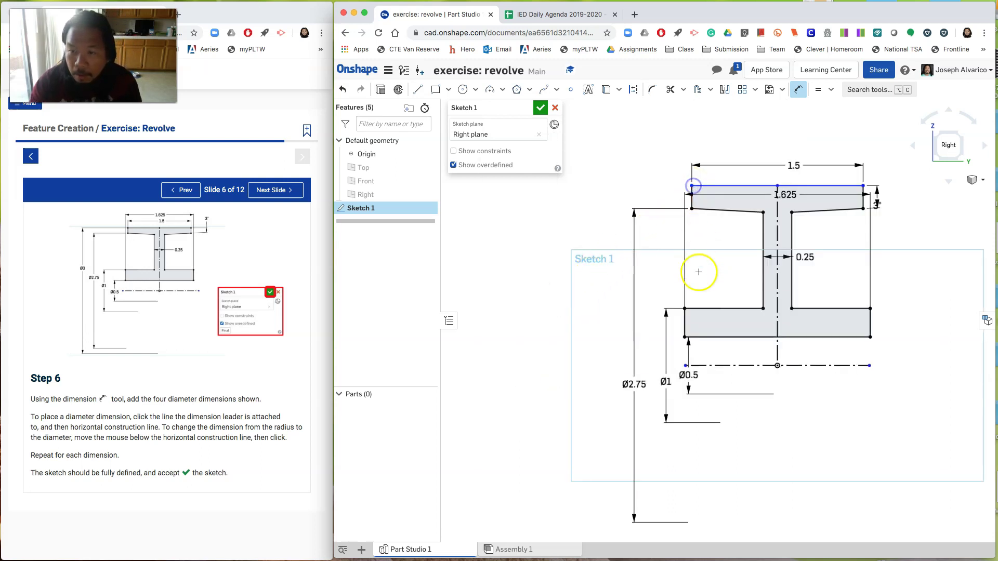
Add the Ø3 outer diameter, accept Sketch 1, and advance the lesson to Step 7
click(705, 366)
drag(704, 367, 556, 376)
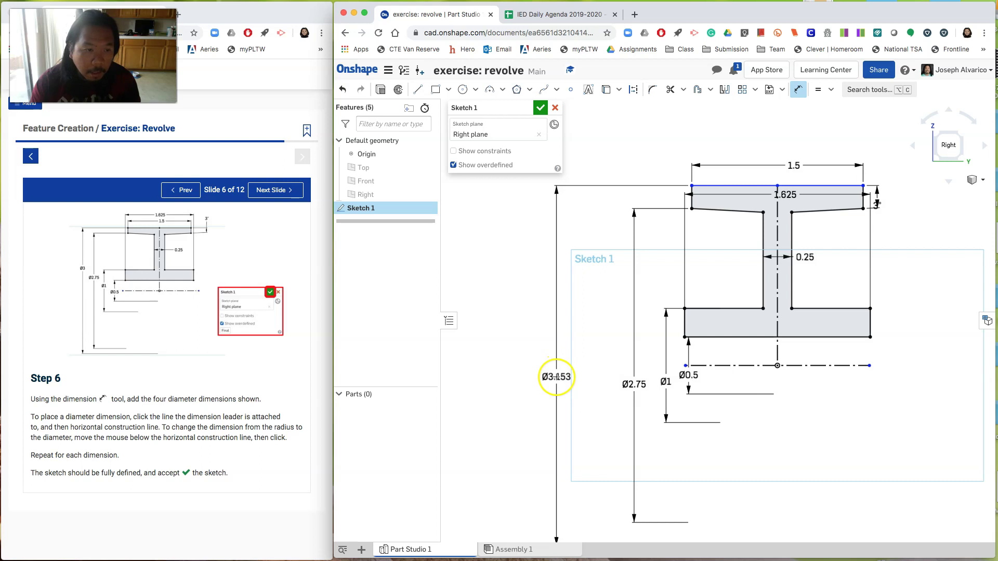
click(556, 377)
text(3)
key(Return)
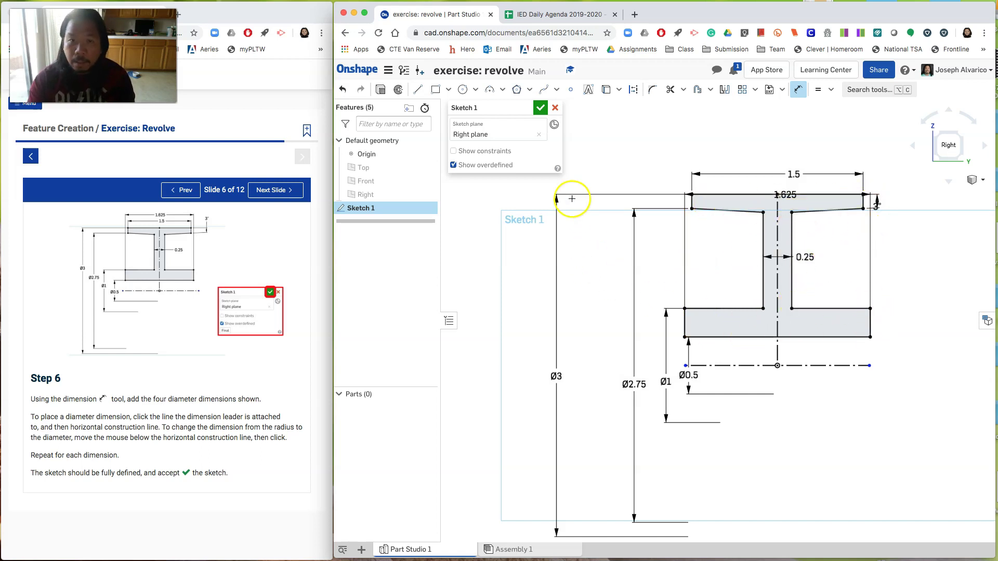
click(540, 108)
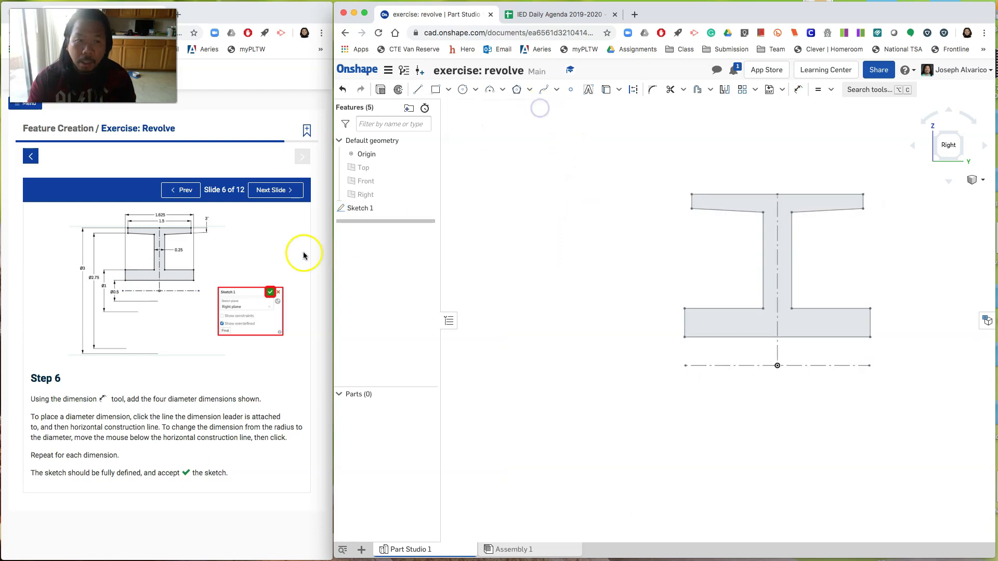
click(274, 191)
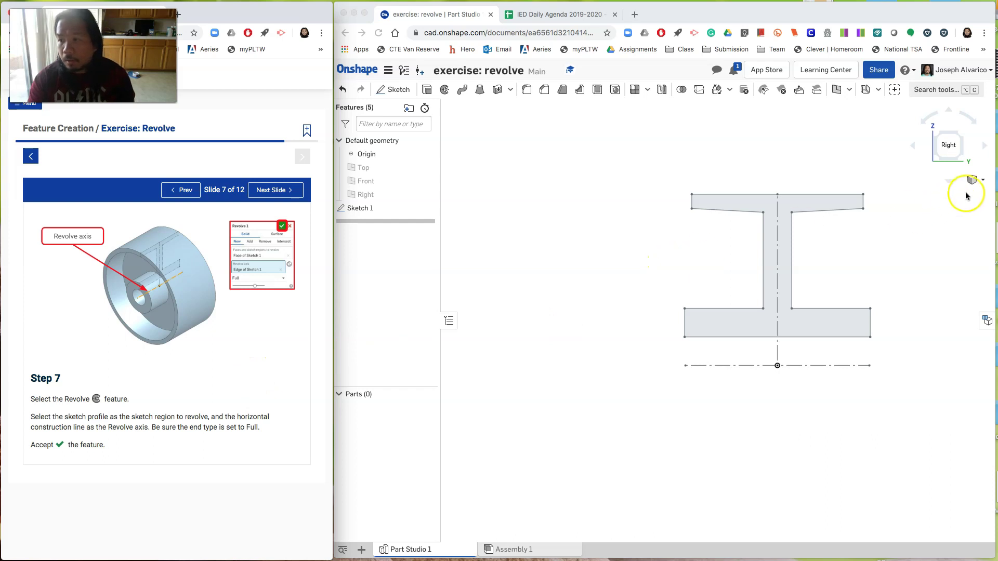
In isometric view, revolve the I-profile region a full turn around the horizontal construction line
click(982, 180)
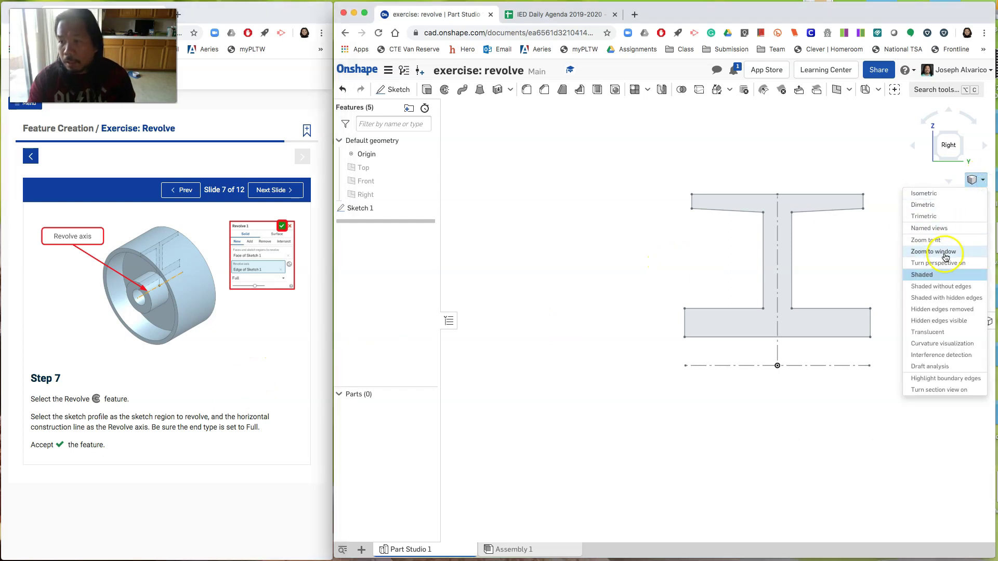
click(939, 193)
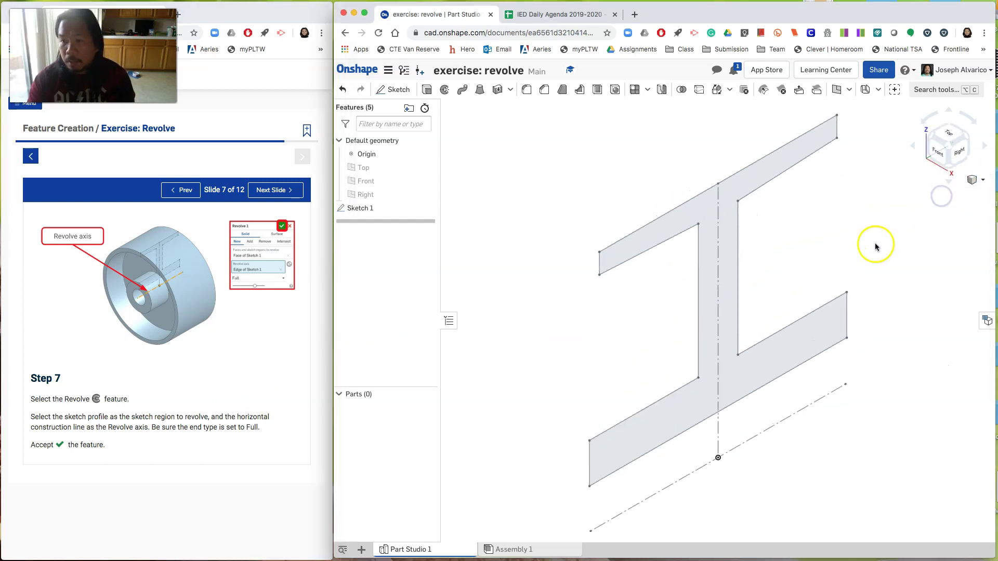
scroll(871, 247, down, 2)
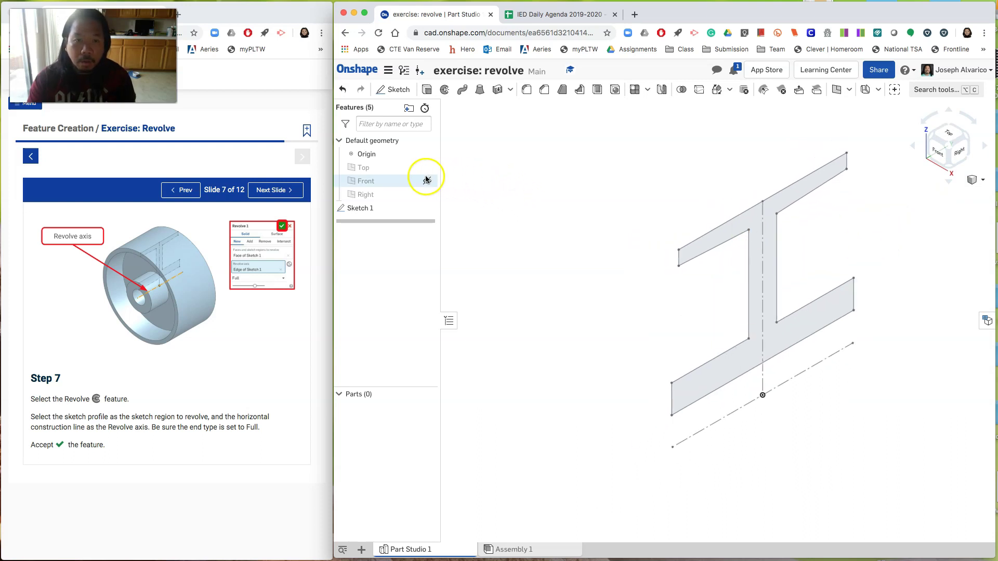
click(747, 225)
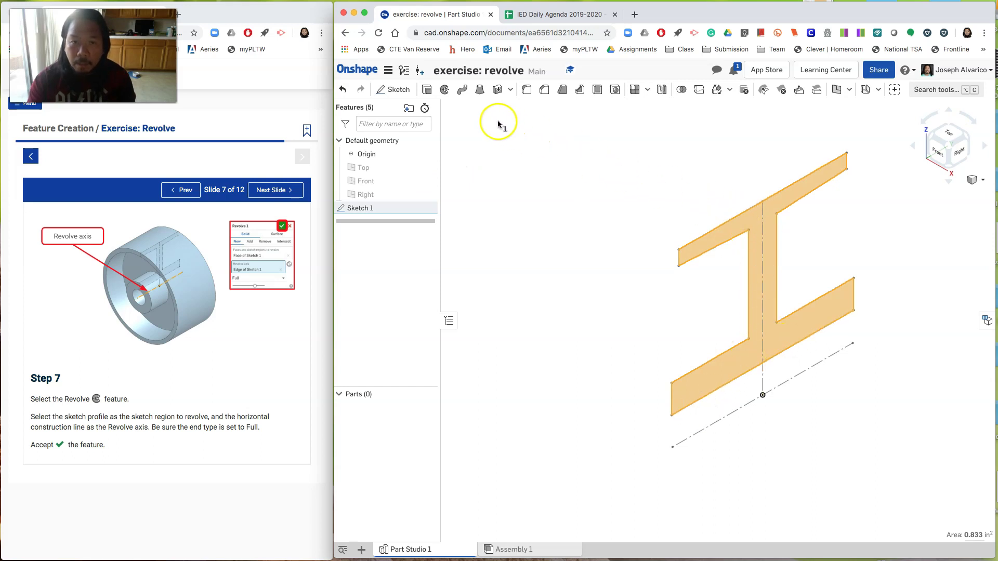
click(442, 91)
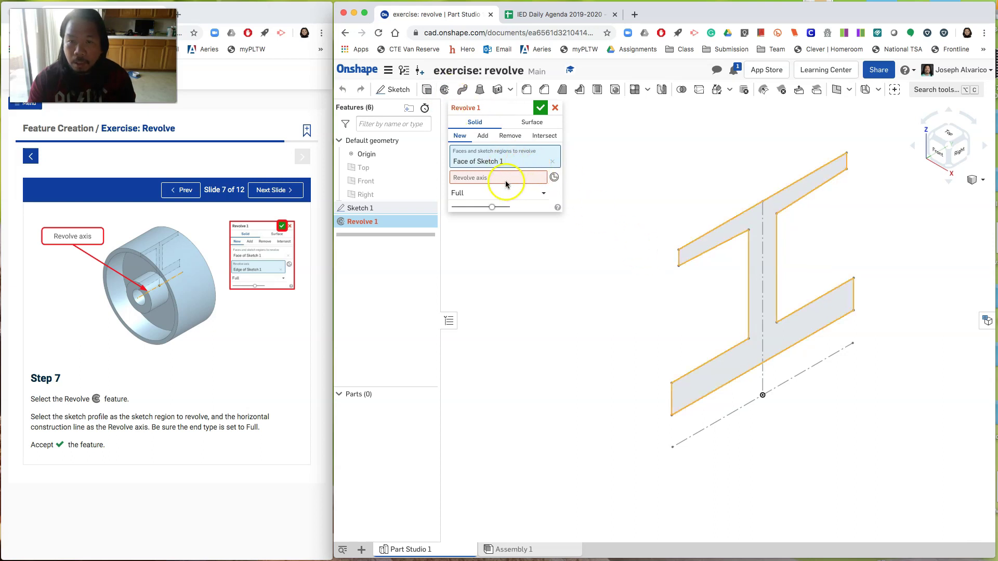
click(491, 179)
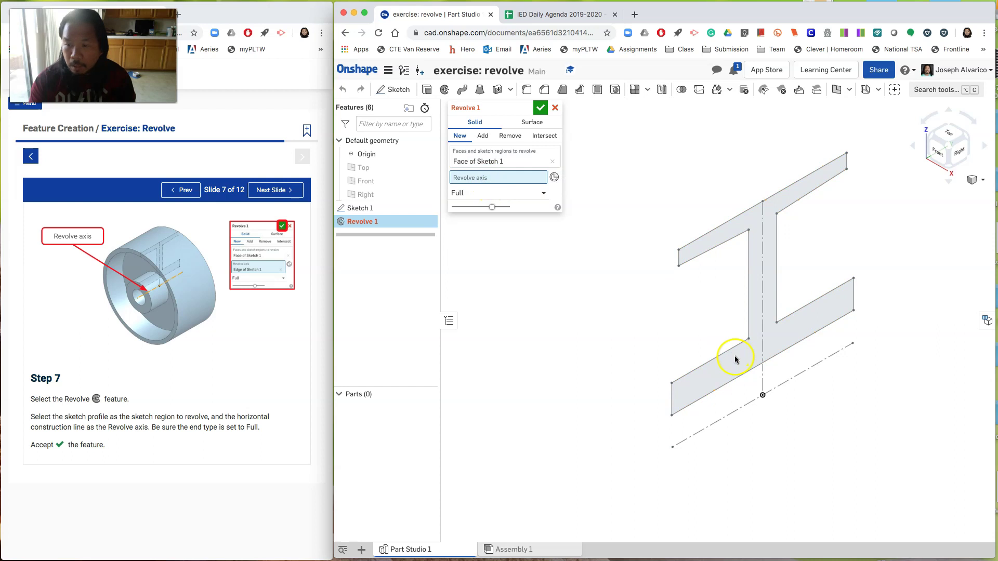
click(741, 410)
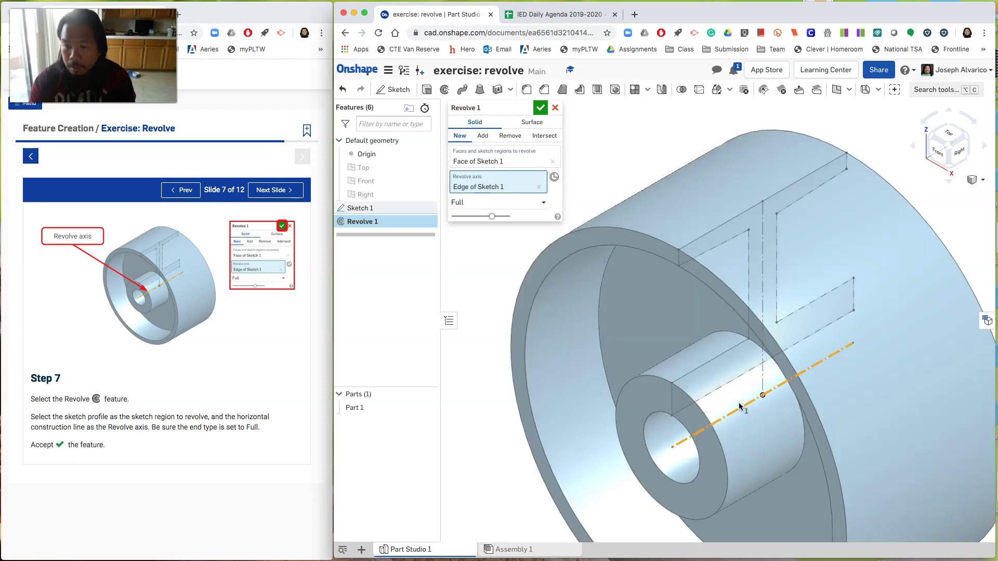
scroll(675, 347, down, 3)
middle_drag(697, 352, 684, 300)
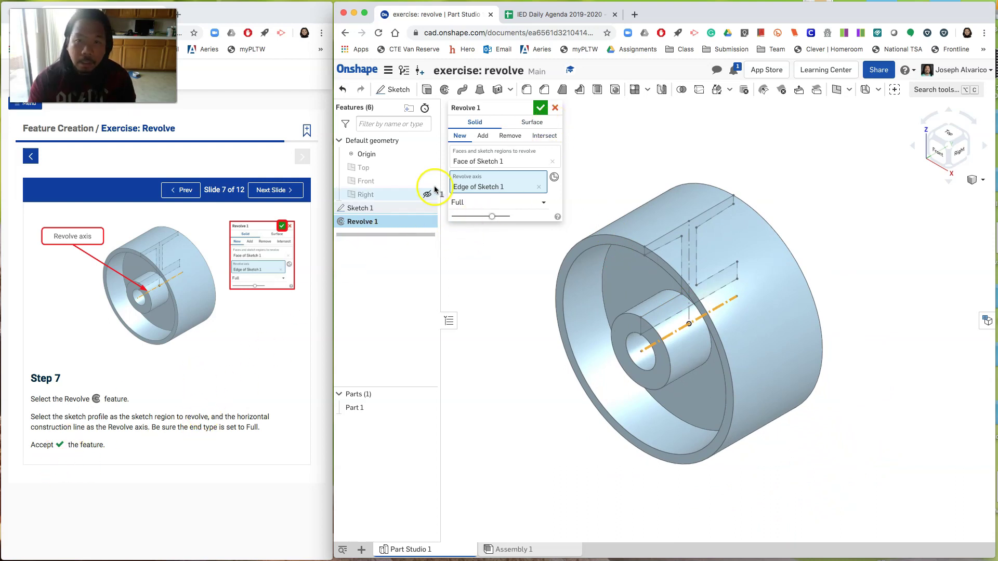
click(540, 108)
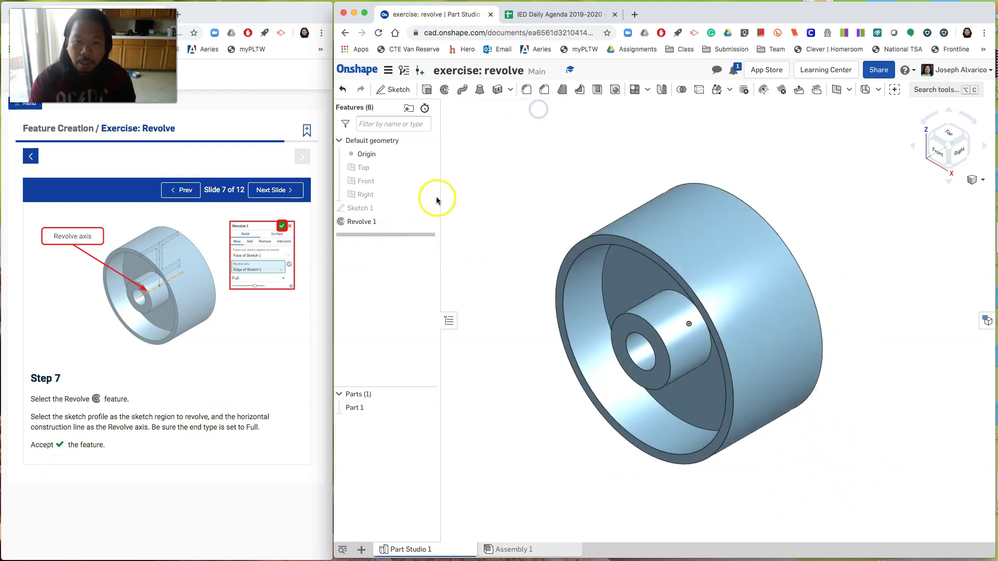
Advance the lesson to the Rename step and rename Part 1 to 'Wheel'
click(275, 190)
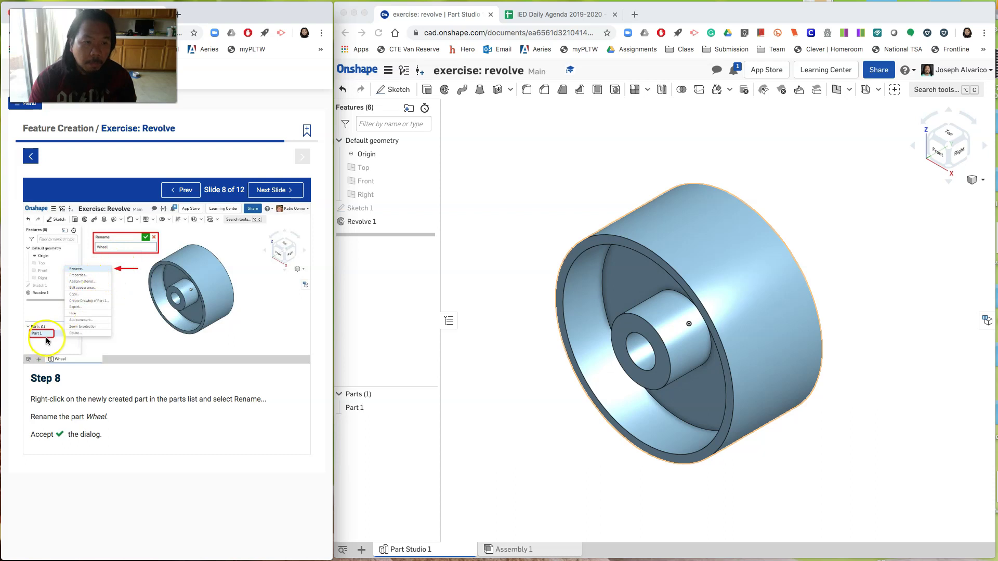
click(353, 407)
right_click(362, 410)
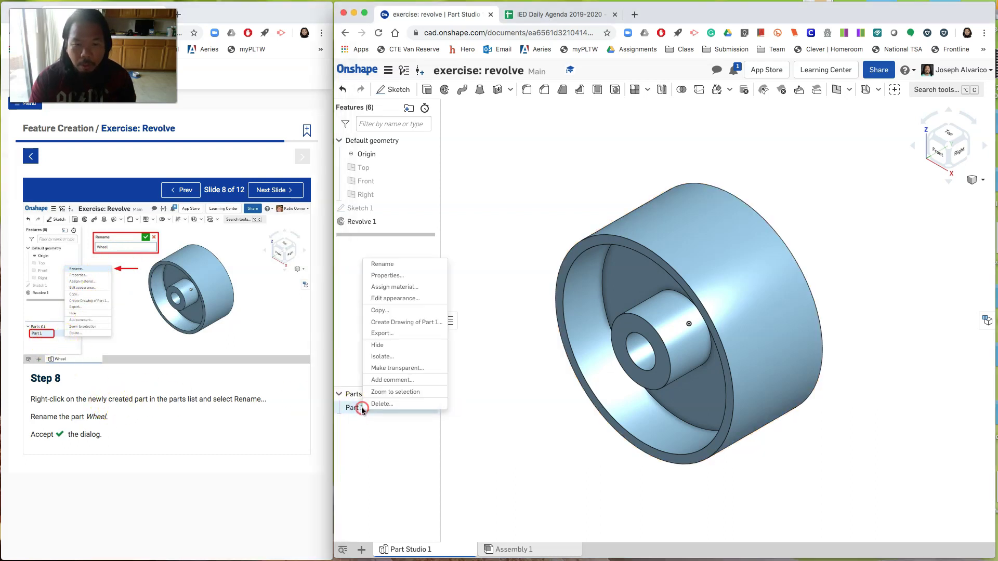
click(396, 264)
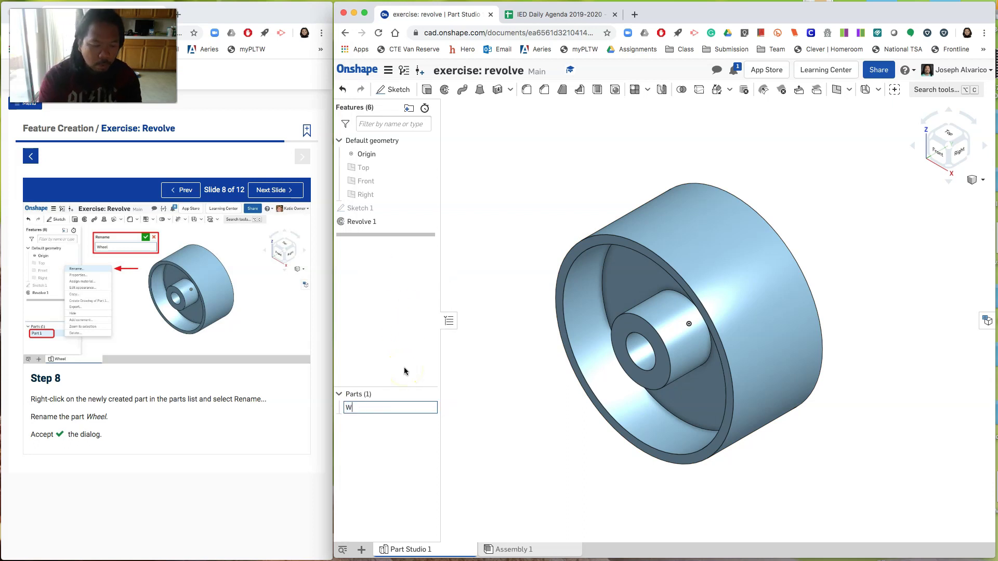
key(Return)
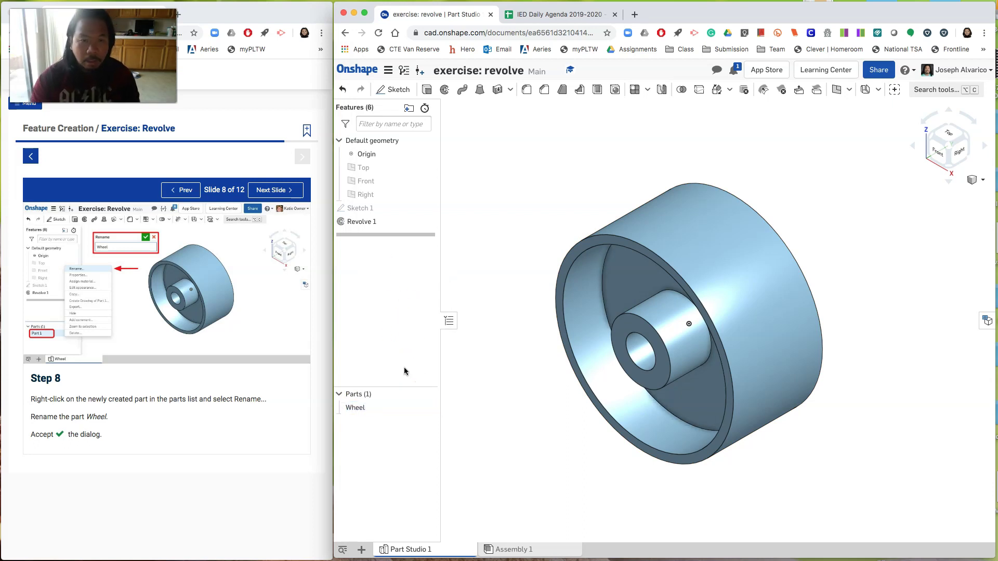
Give the Wheel part the amber yellow #FFC10E palette appearance and accept it
click(279, 193)
click(279, 193)
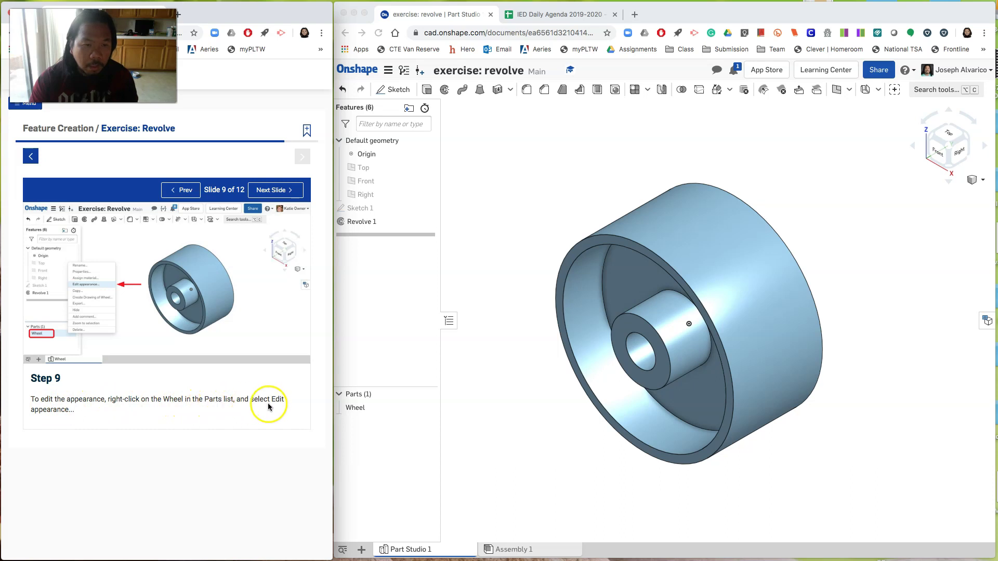
right_click(379, 408)
right_click(370, 408)
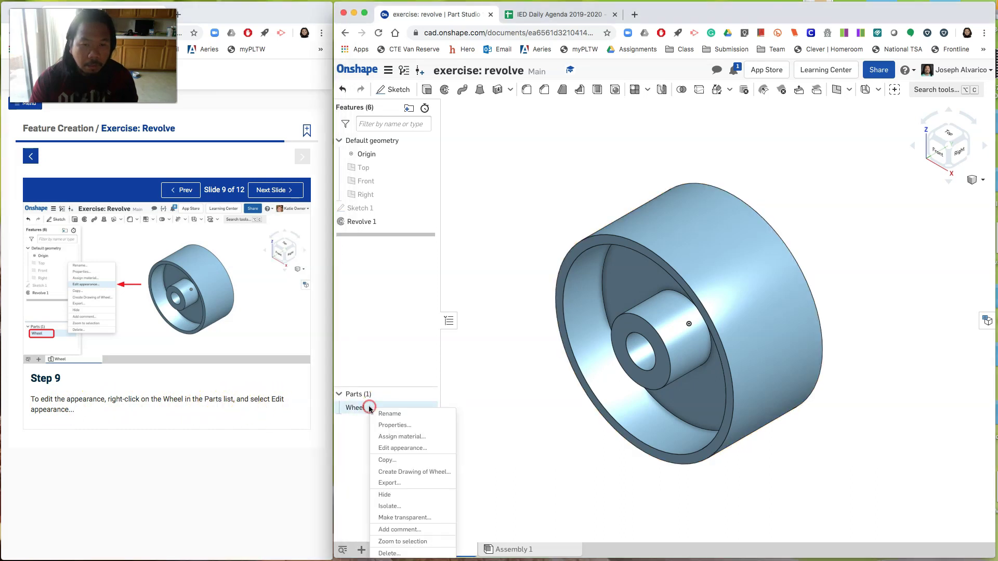
click(398, 447)
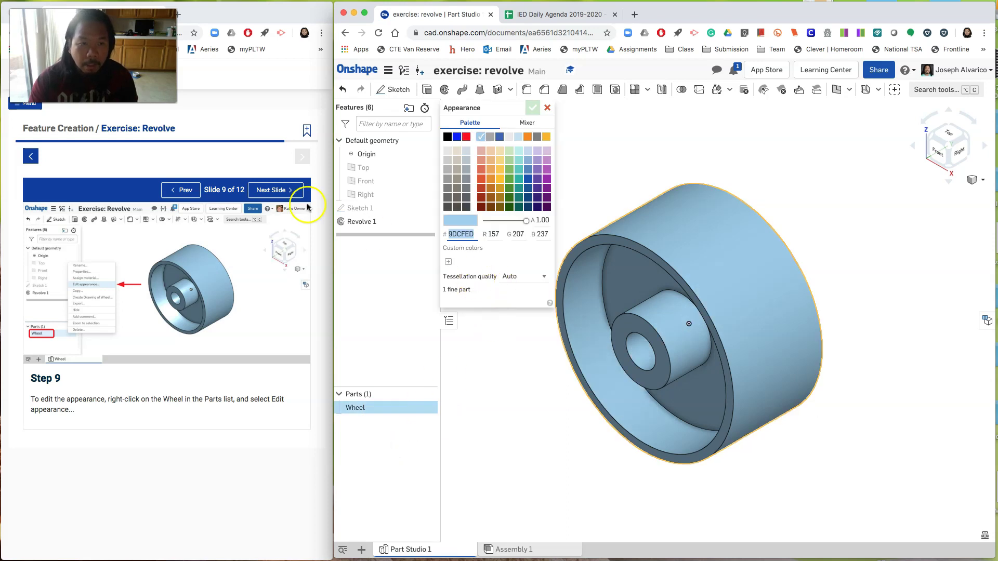
click(278, 191)
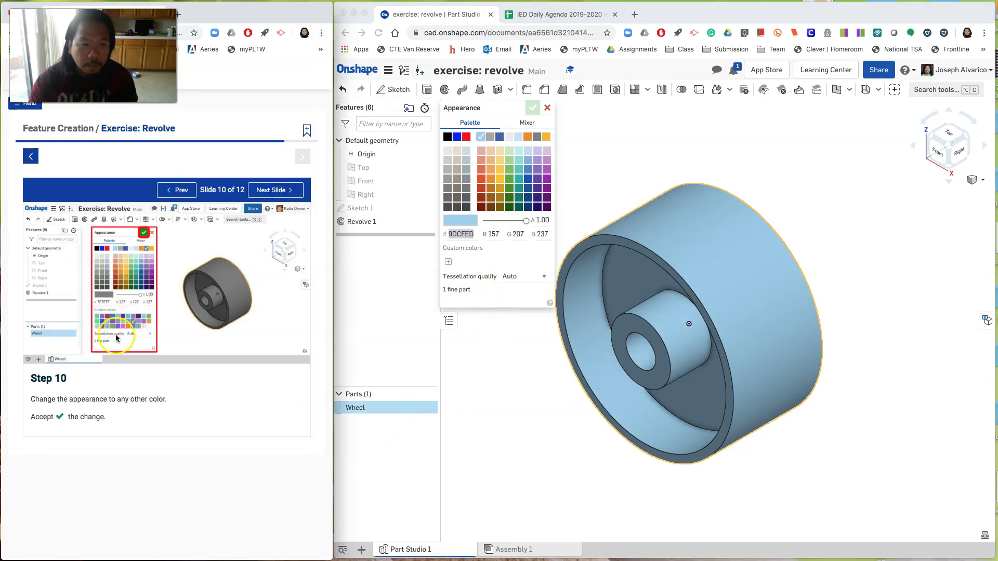
click(473, 382)
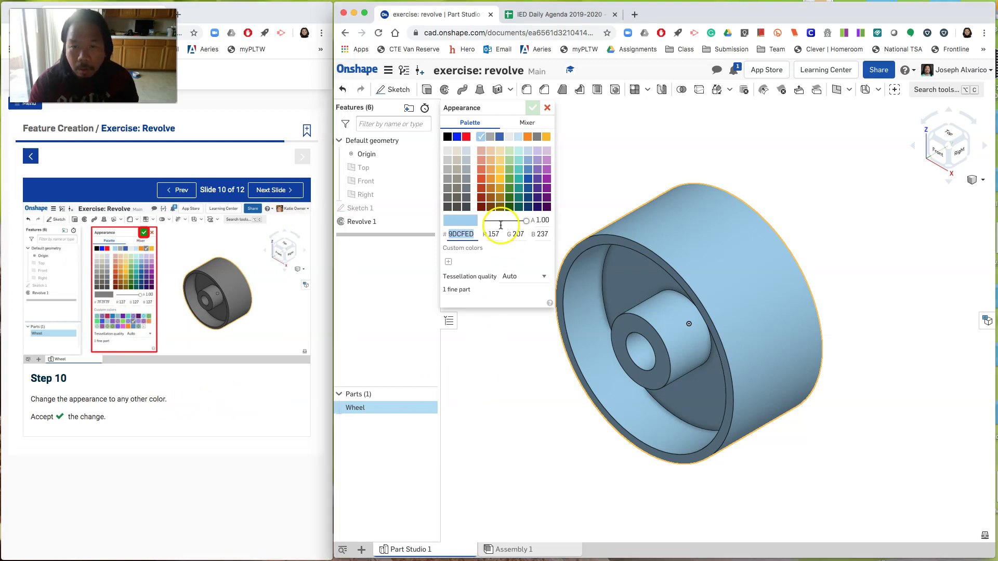
click(499, 180)
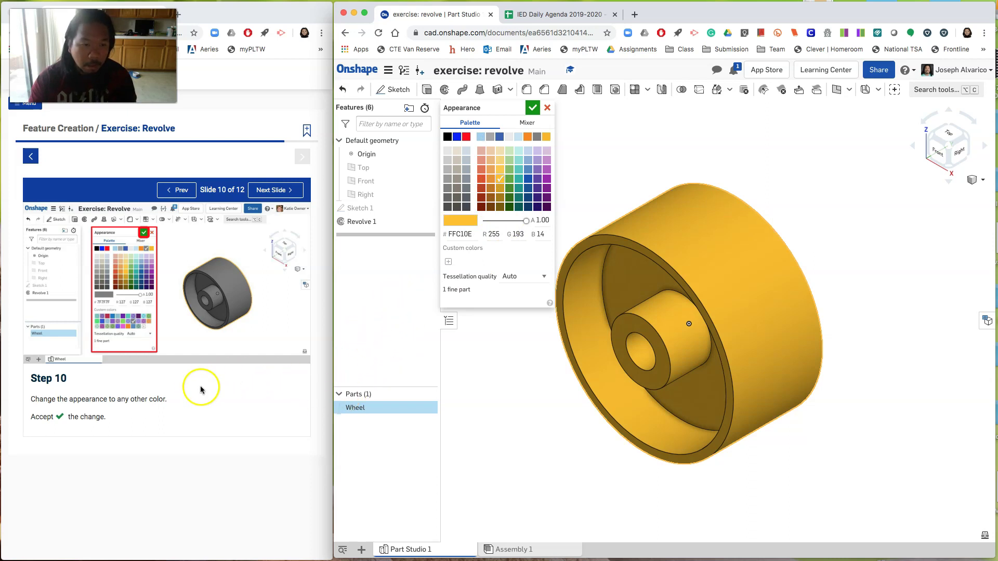
click(532, 109)
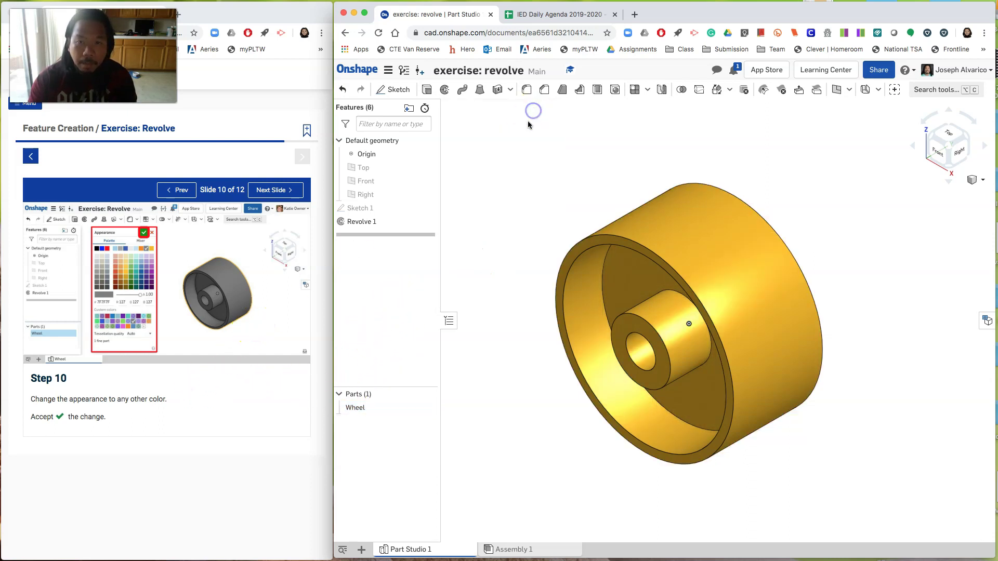
Search the material library for 'cast iron' and assign Cast iron to the Wheel
click(273, 190)
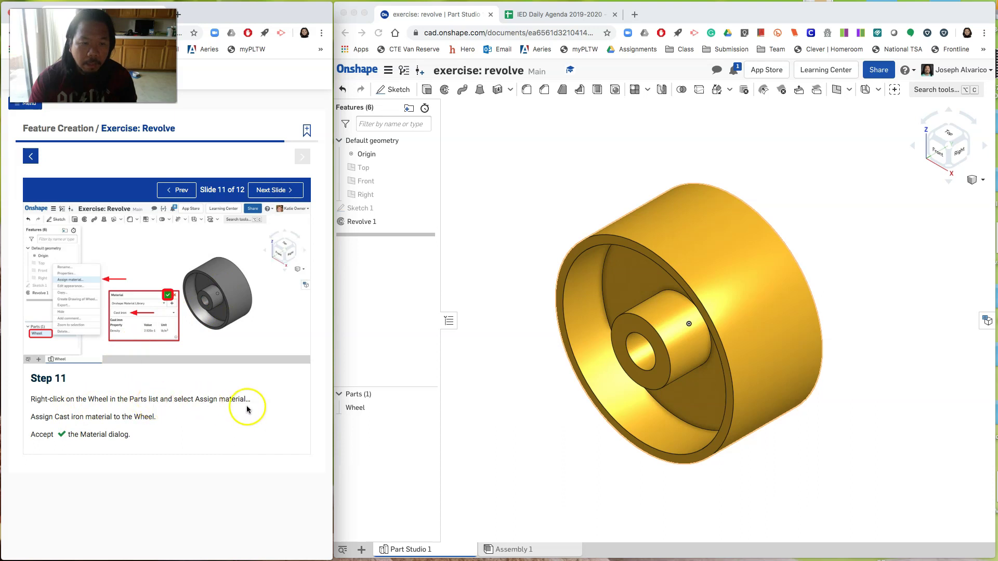
right_click(369, 407)
click(415, 287)
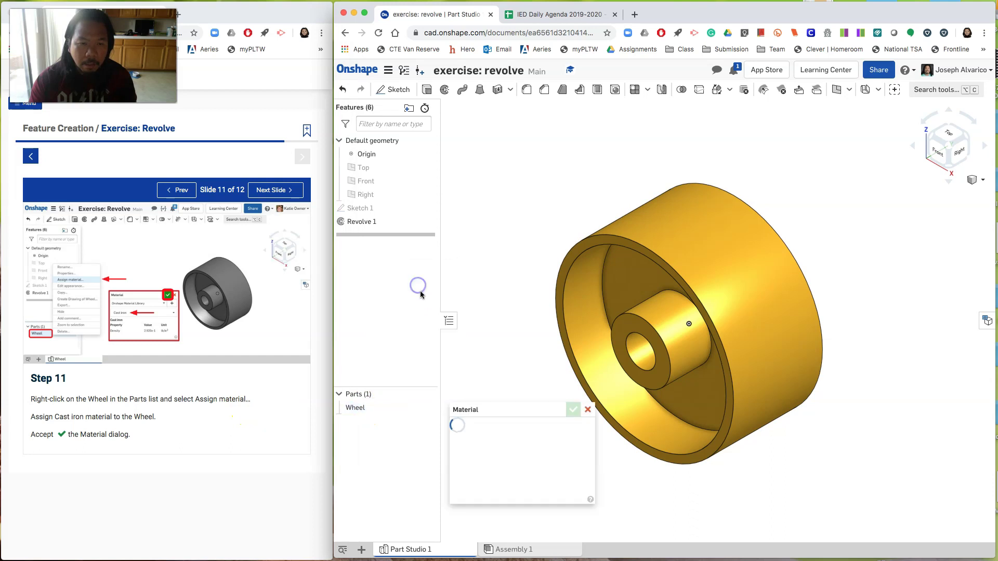
drag(506, 405, 461, 228)
click(451, 265)
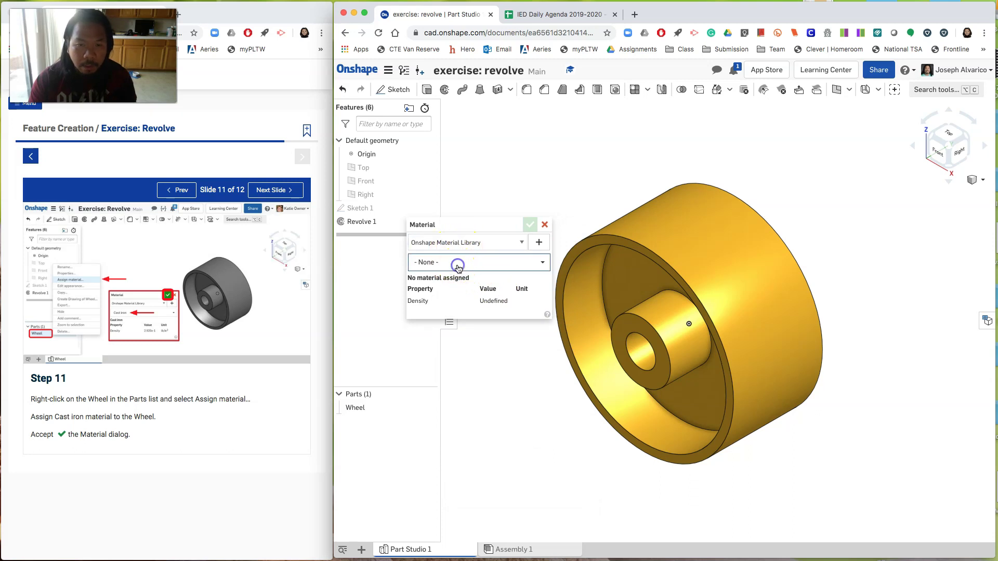
click(544, 266)
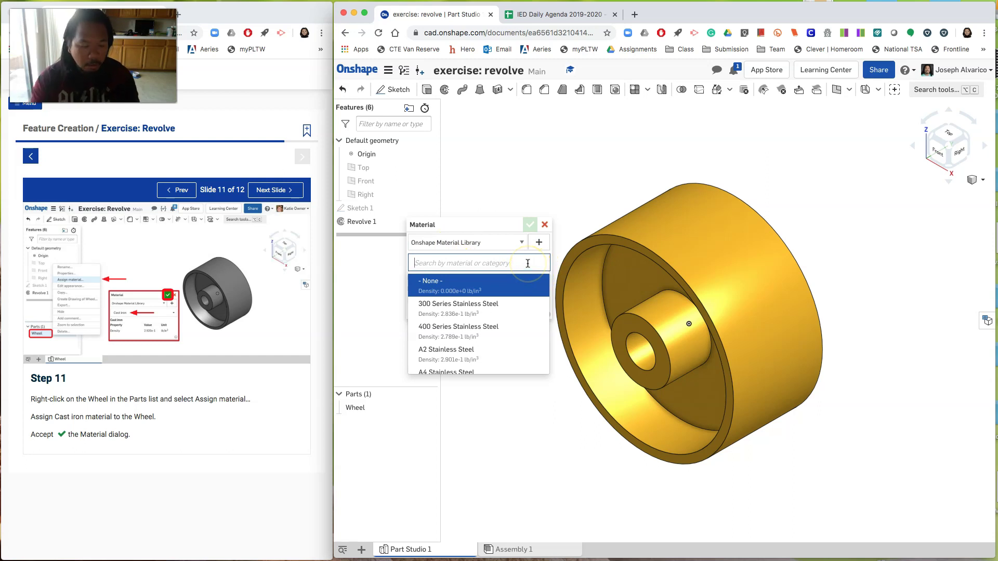
text(cast iron)
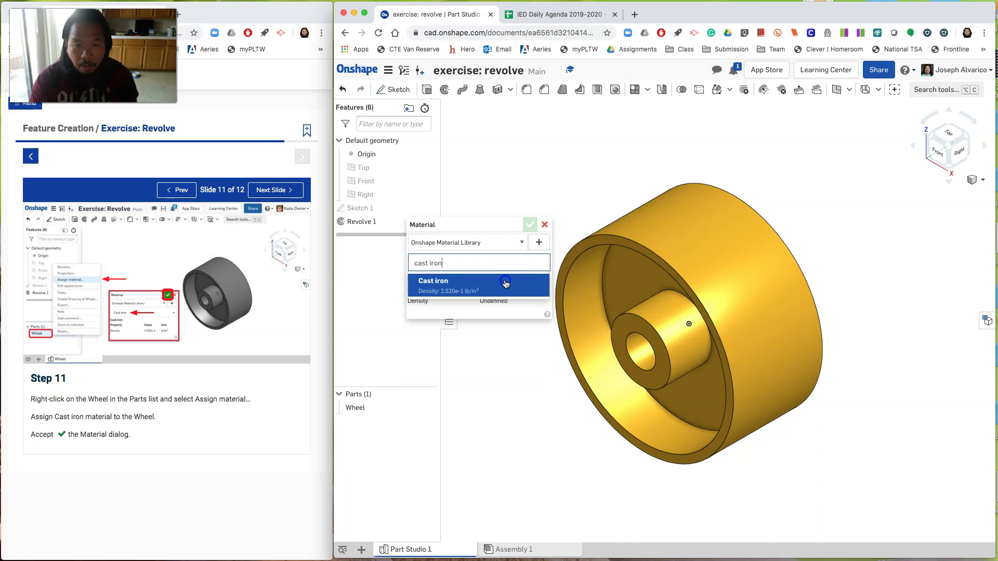
click(505, 283)
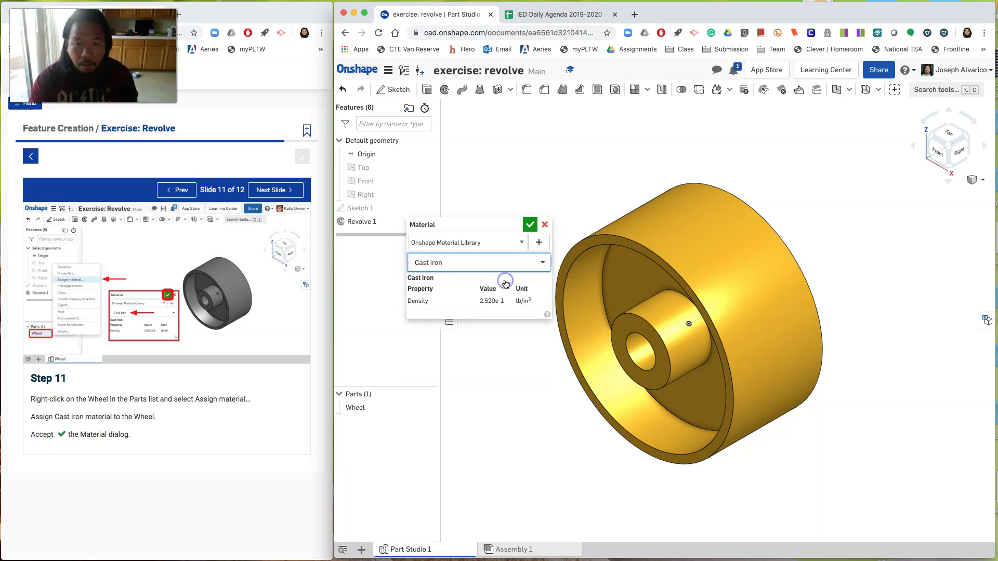
click(530, 227)
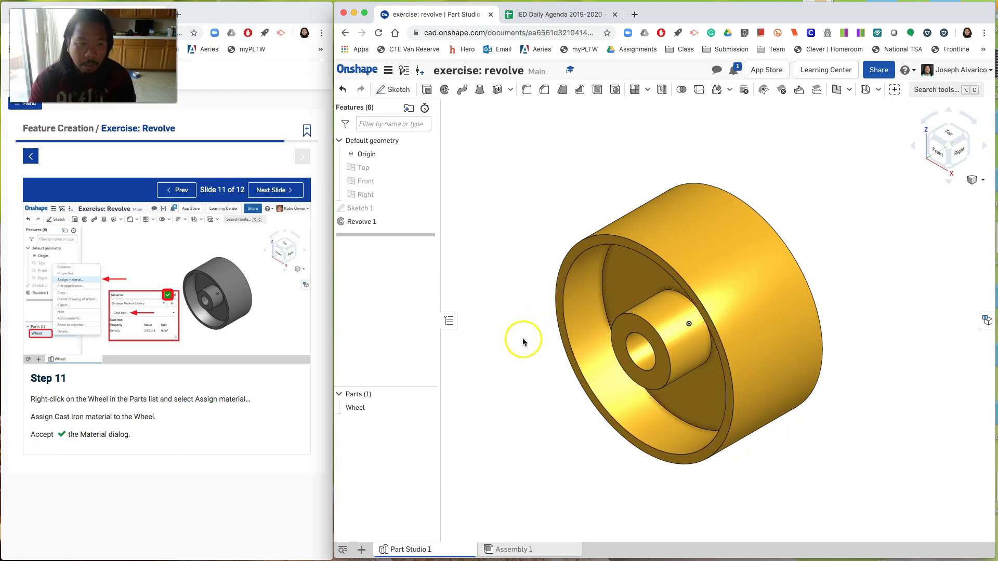
Display the Wheel's mass properties: 4.115 in³ volume and 44.880 in² surface area
click(283, 199)
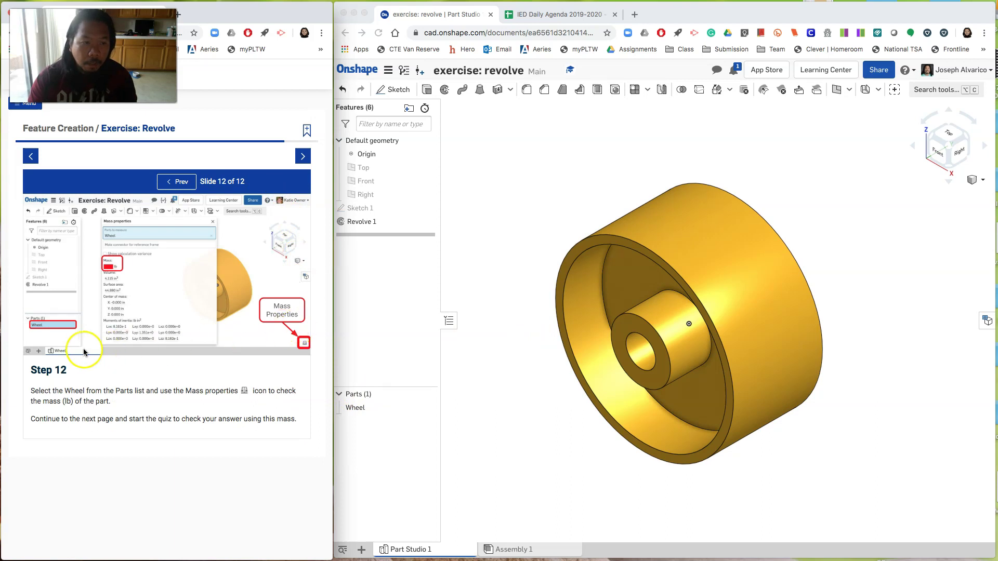
click(358, 408)
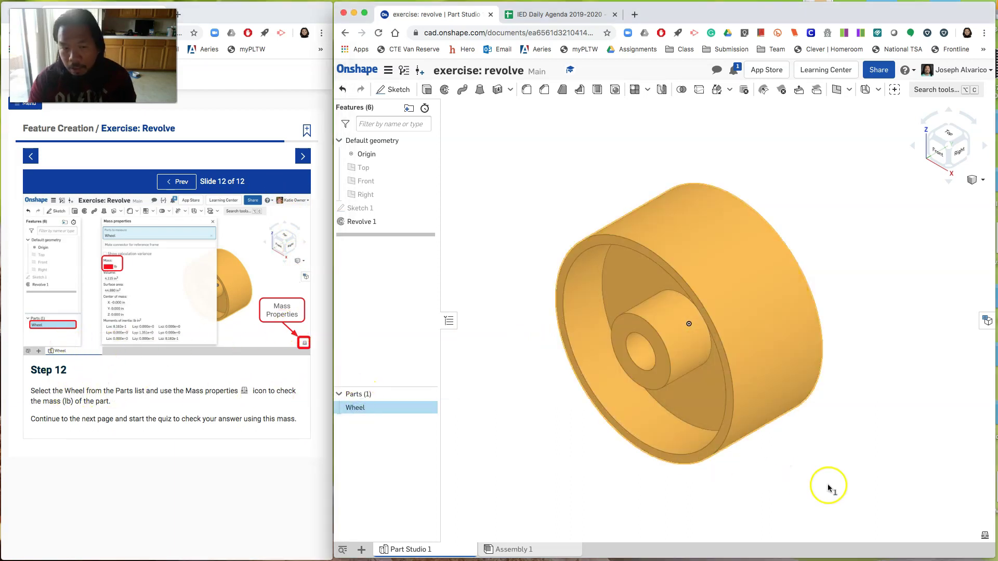
click(984, 540)
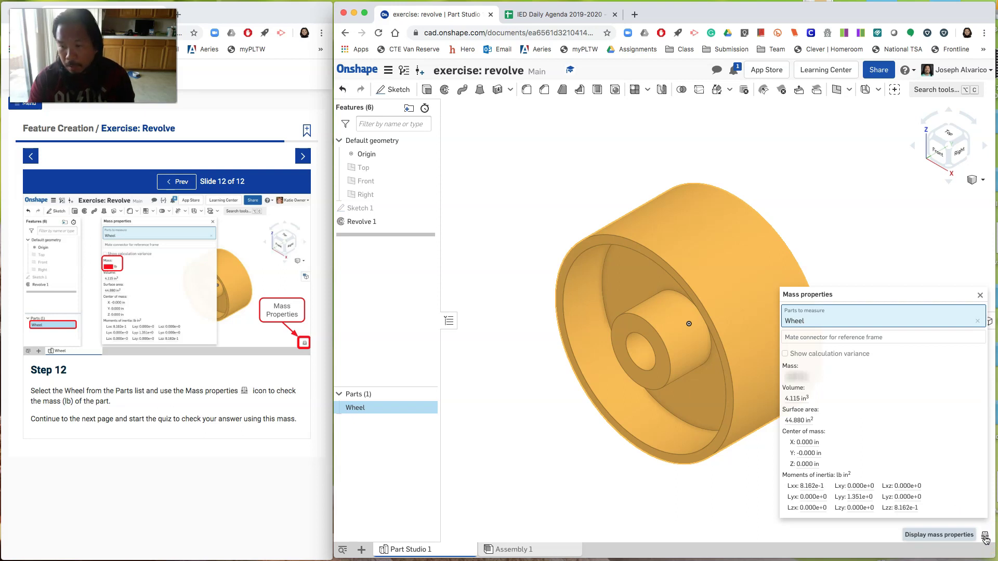
click(974, 529)
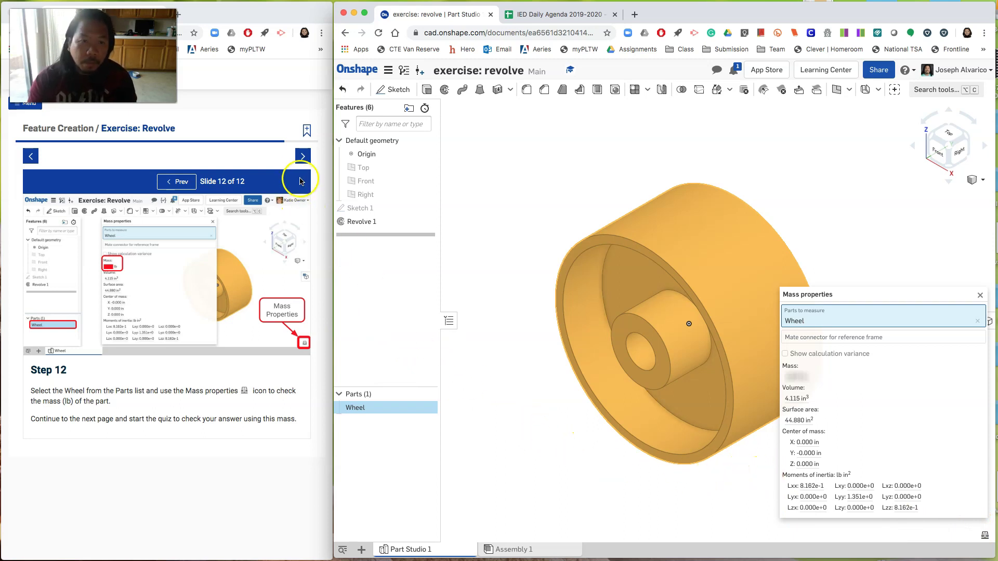
click(301, 162)
Advance the course to the Wheel mass self-check question, then close the Mass properties panel
click(301, 161)
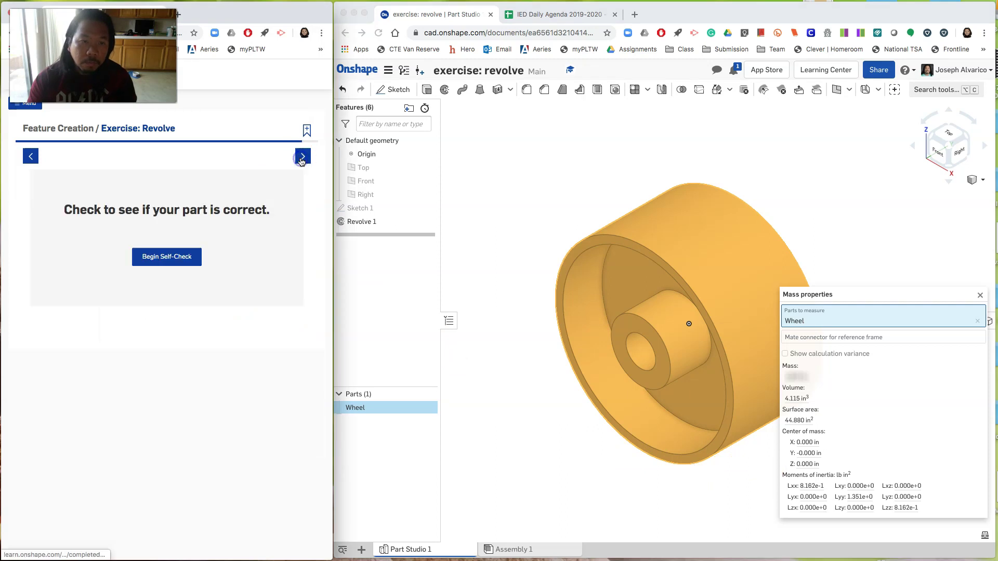
click(170, 261)
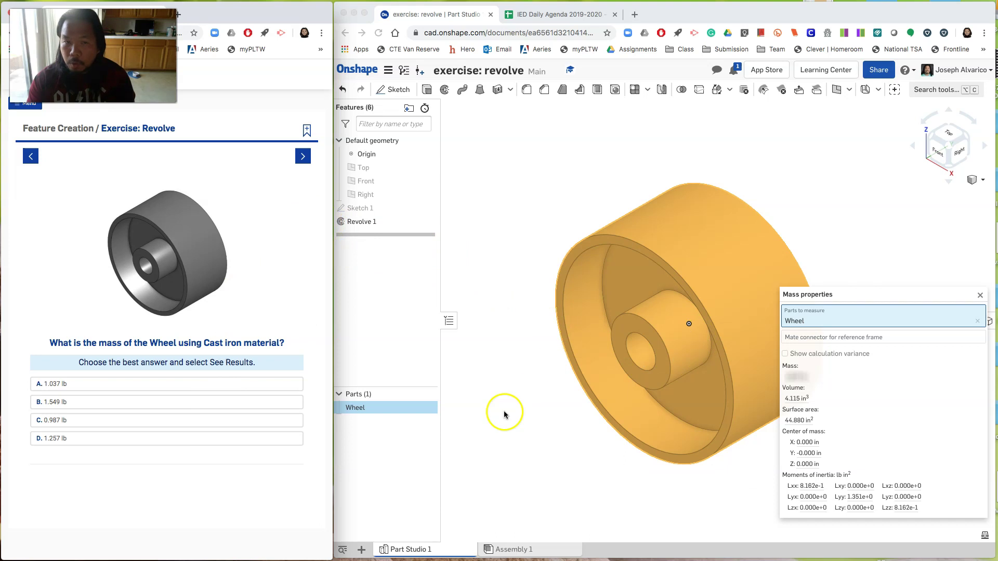
click(475, 275)
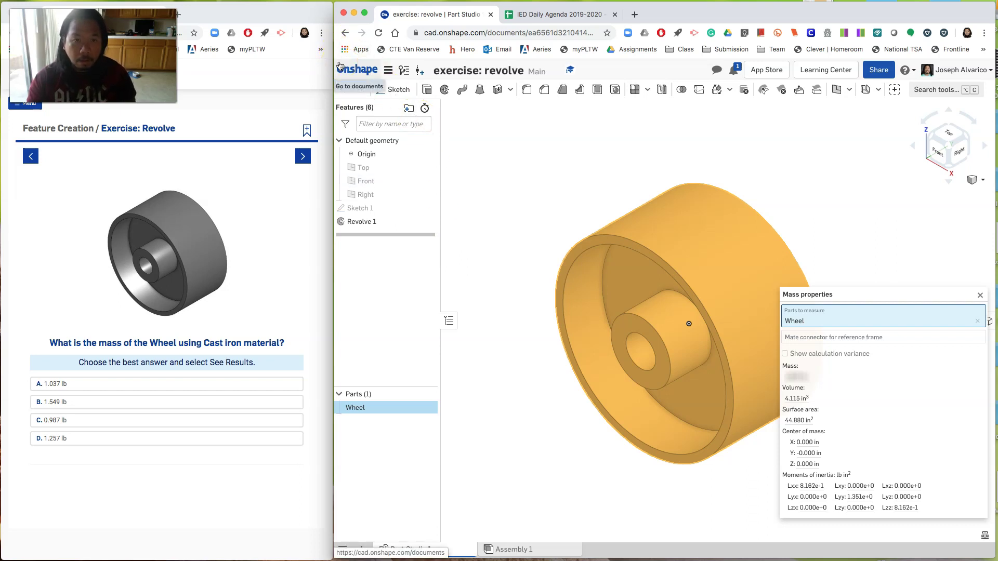
mouse_move(338, 66)
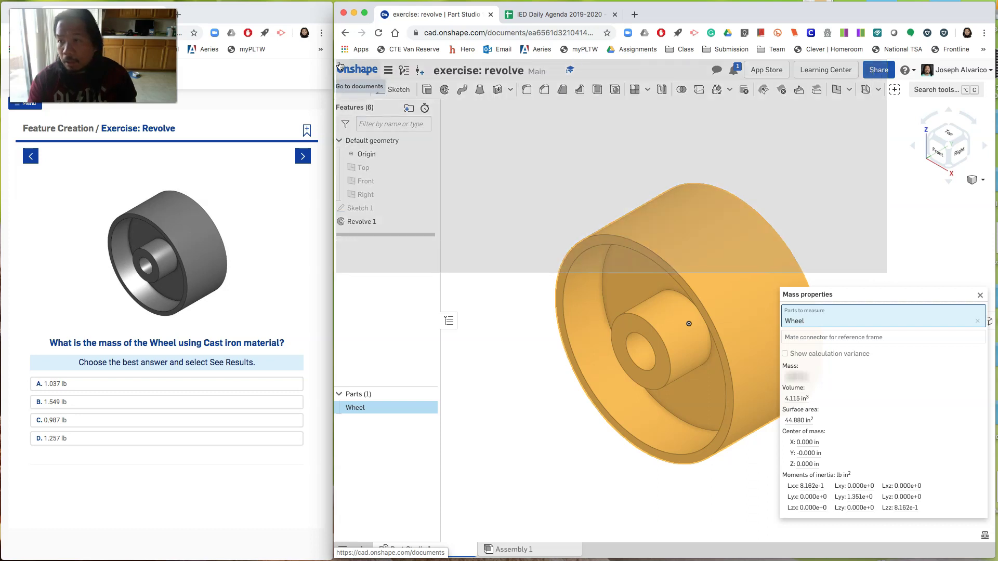
drag(886, 273, 992, 549)
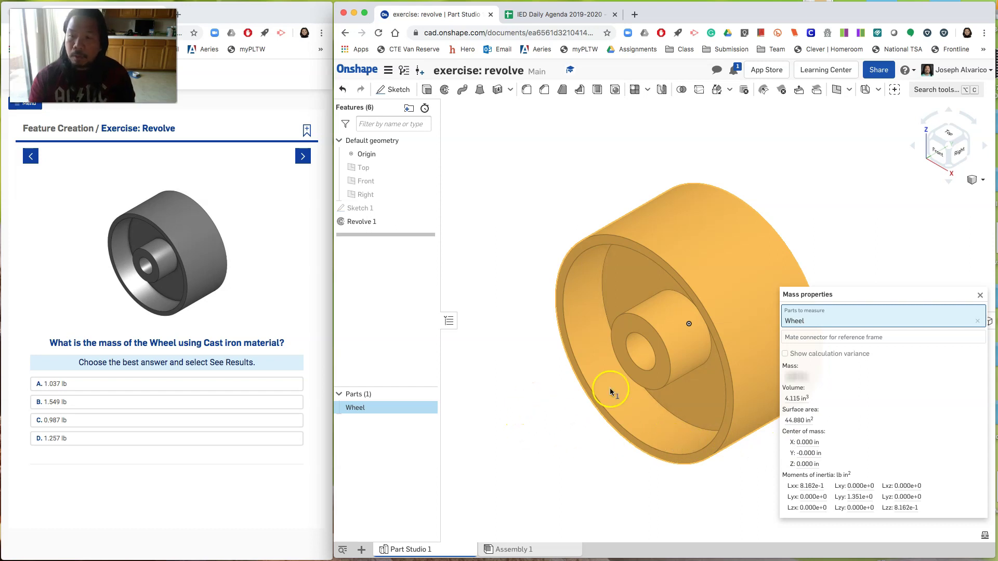
click(981, 297)
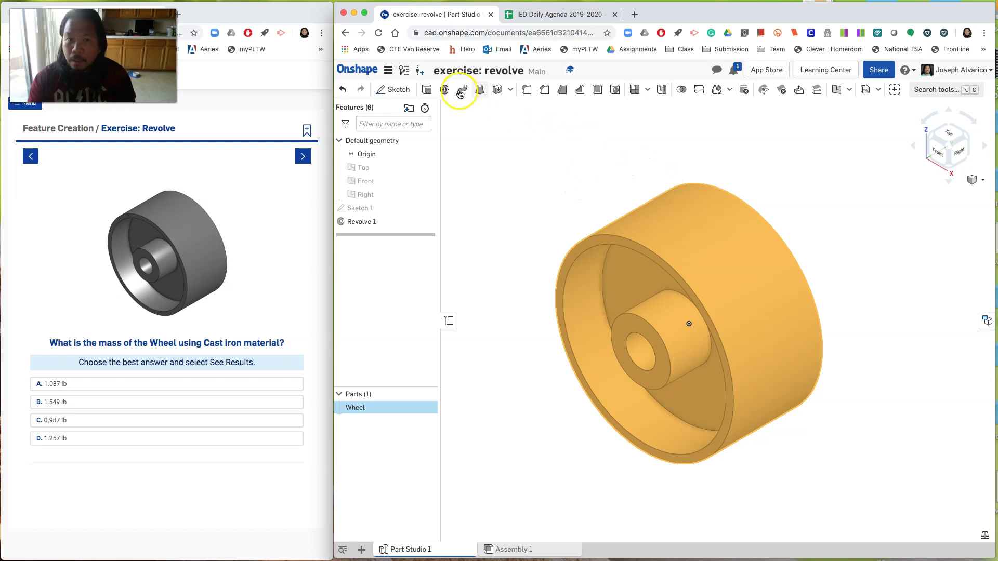
Close the 'exercise: revolve' document from the Document menu to return to the Documents page
click(389, 73)
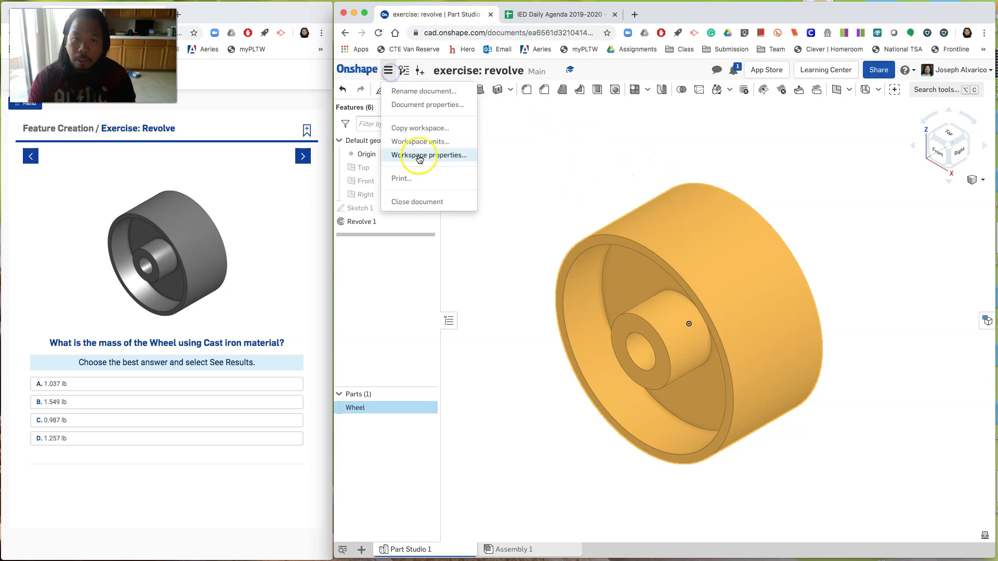
click(420, 202)
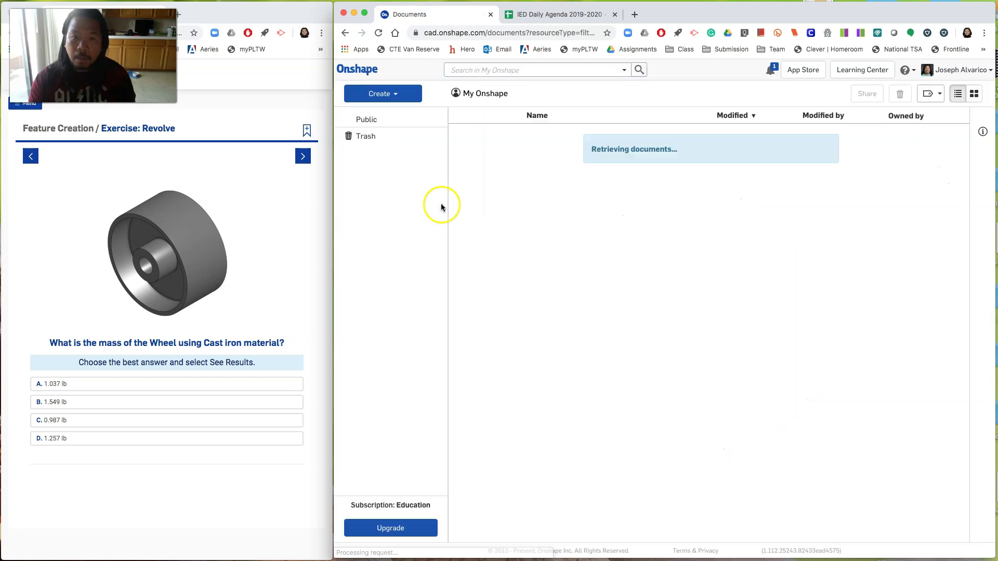